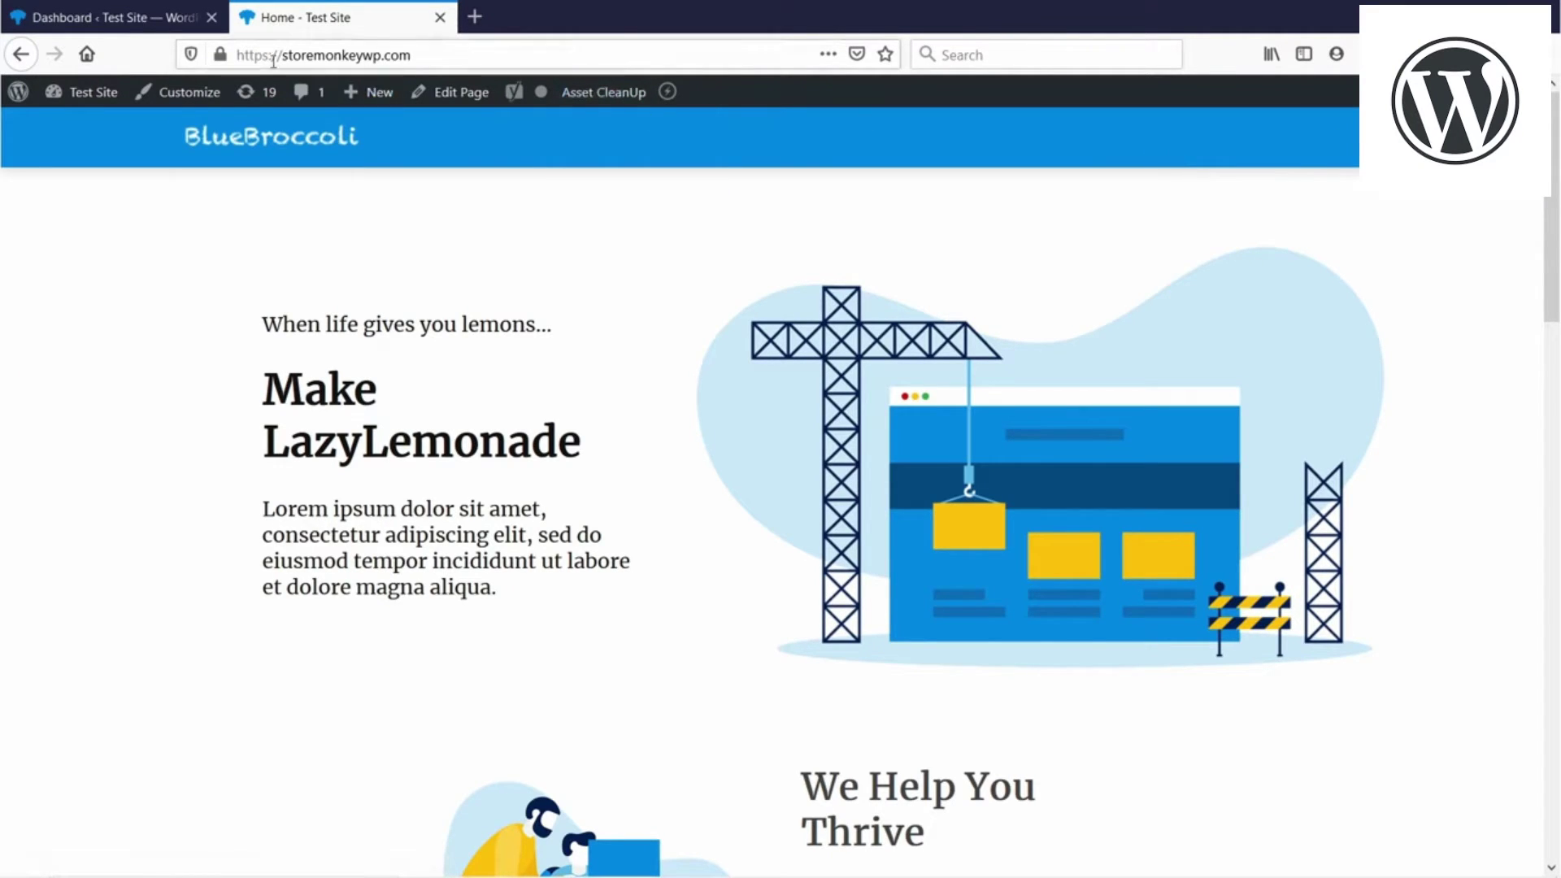
Step: From the dashboard's Menus page, start a new menu and name it 'The main menu'
click(102, 21)
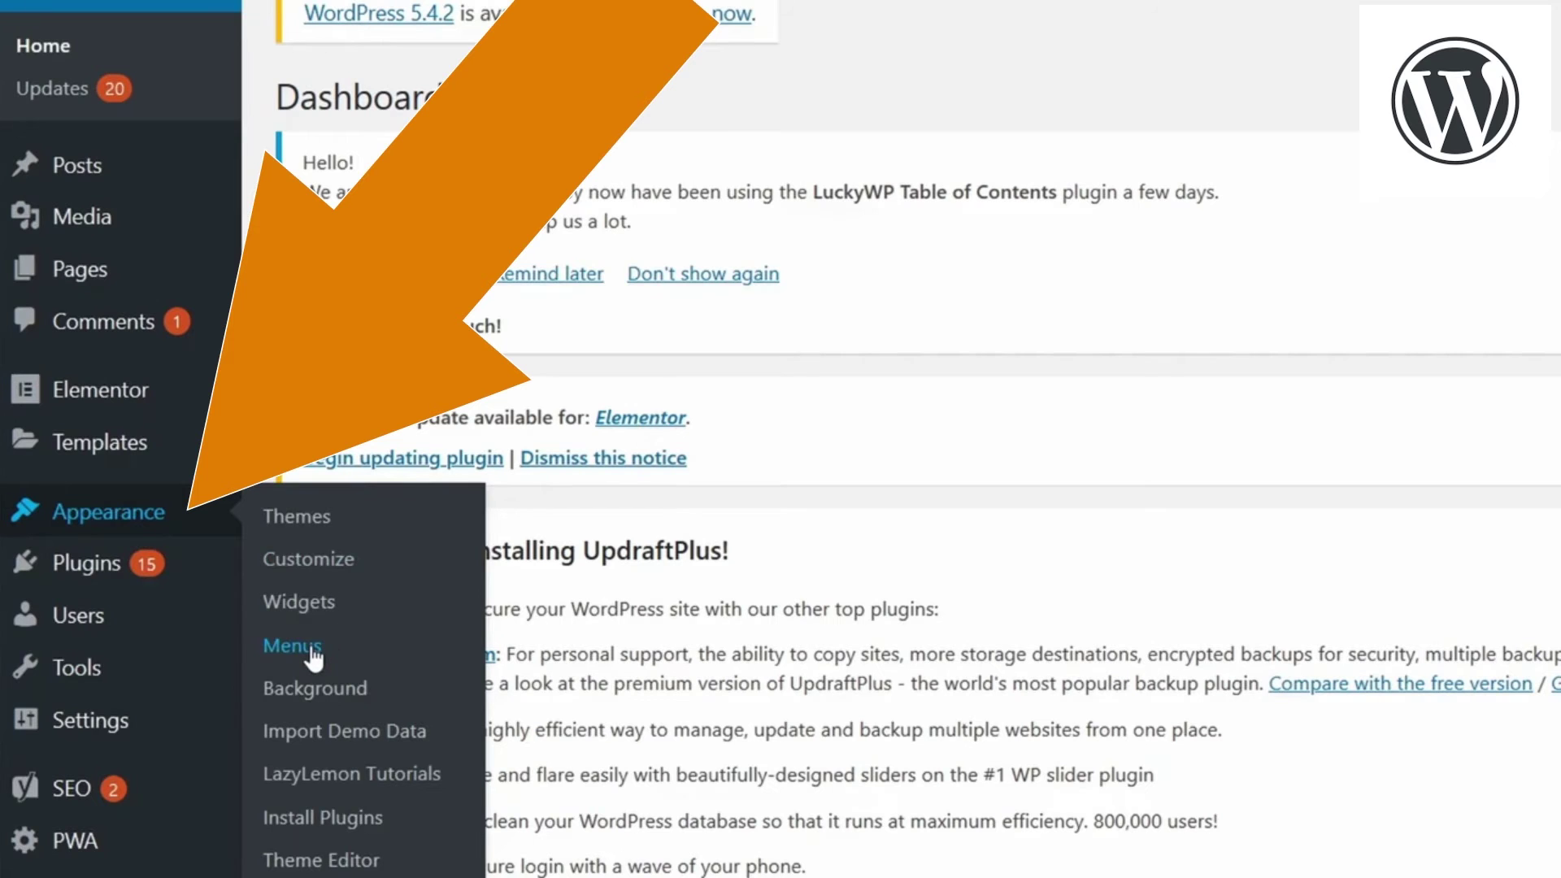
click(313, 656)
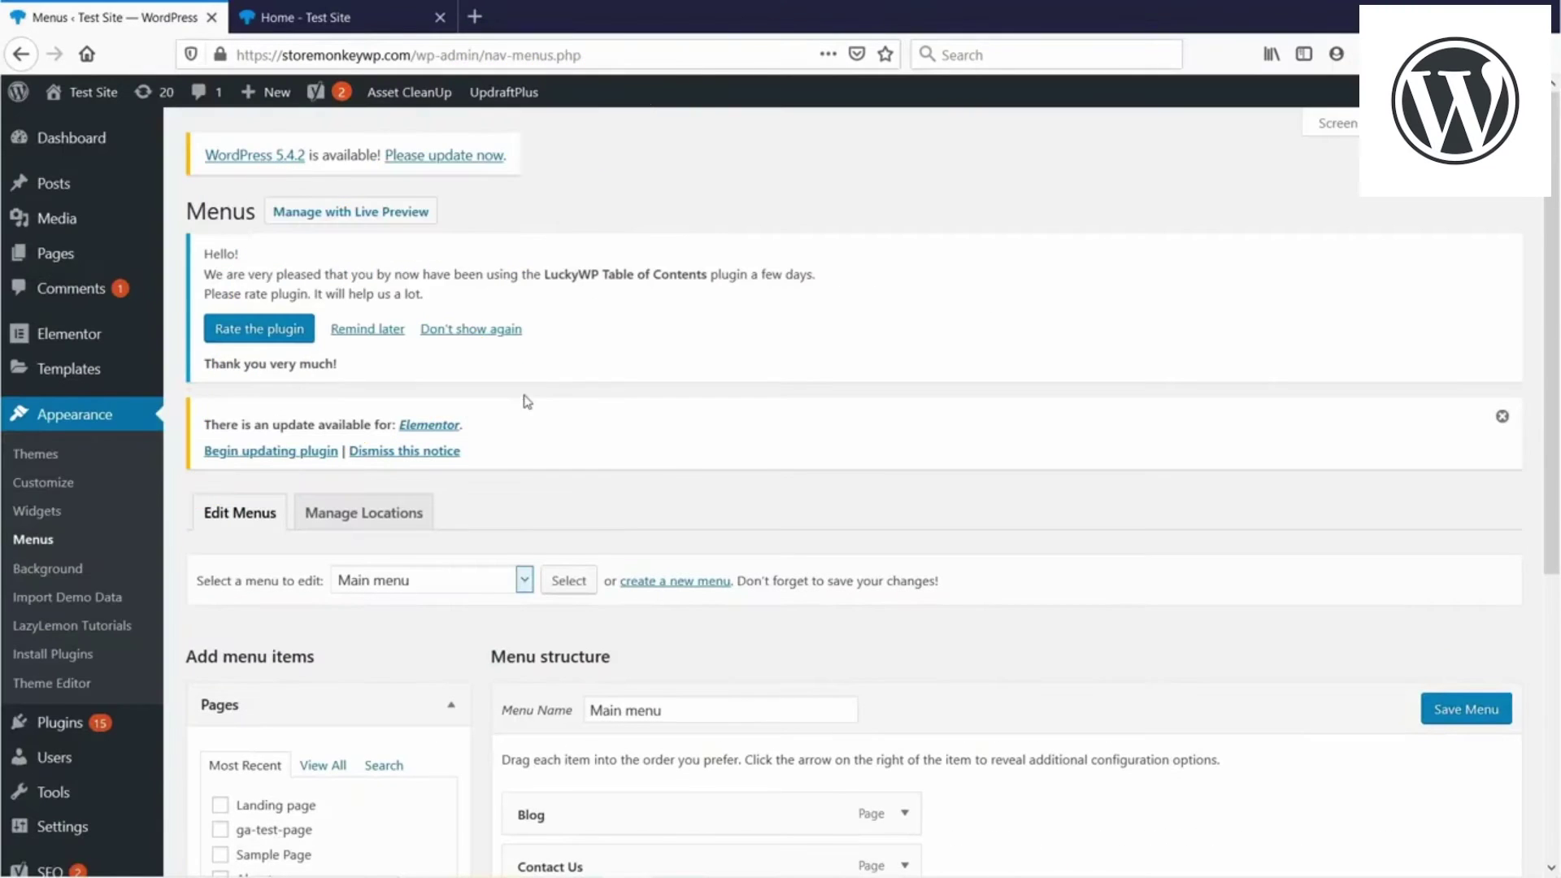
scroll(527, 402, down, 3)
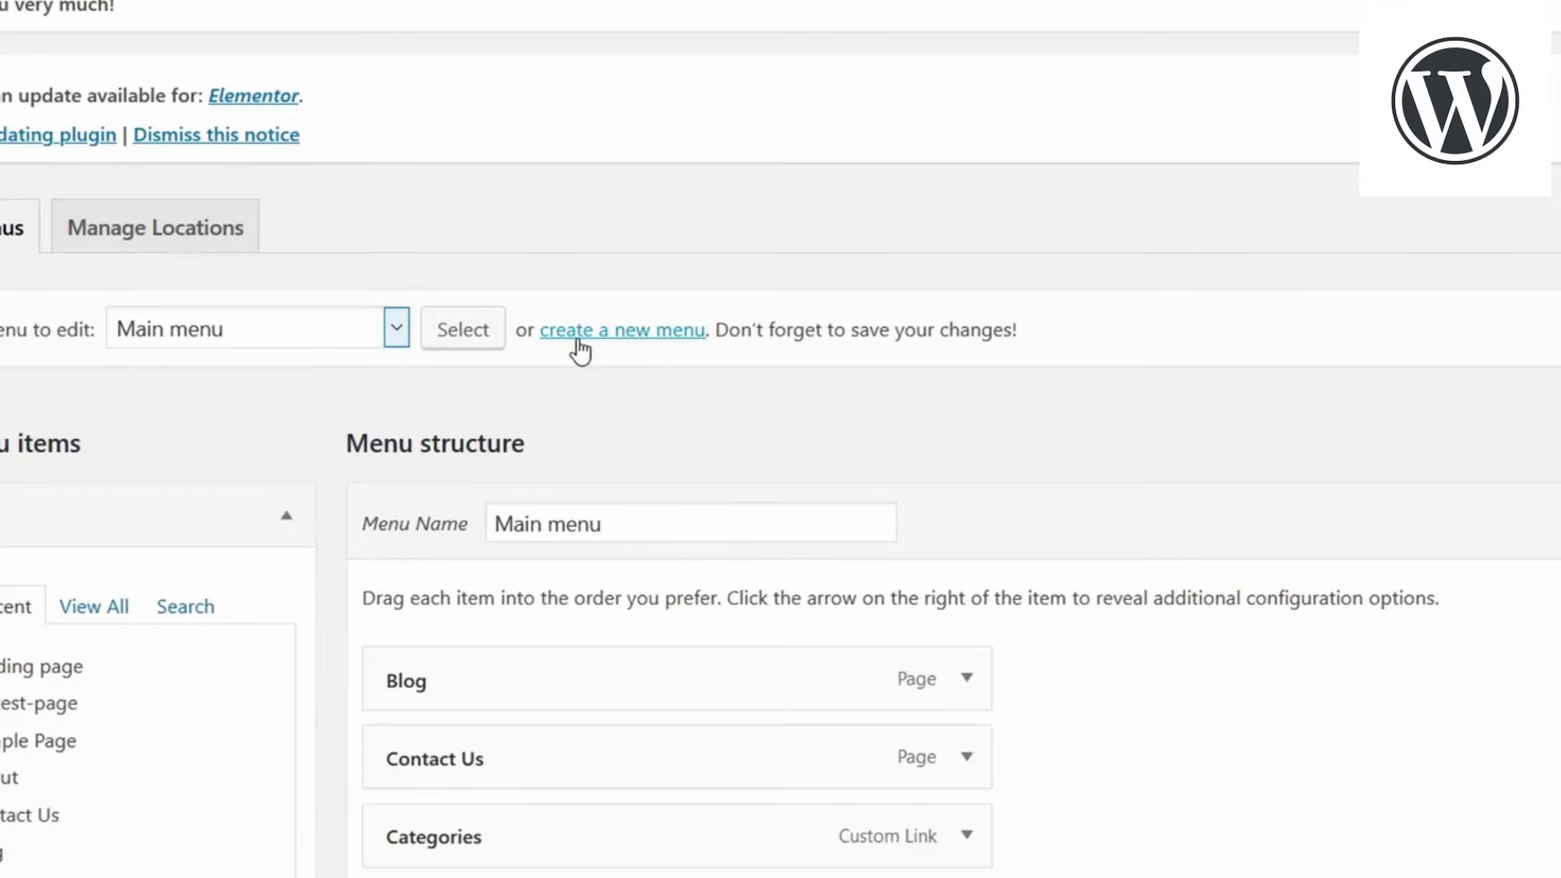
click(575, 342)
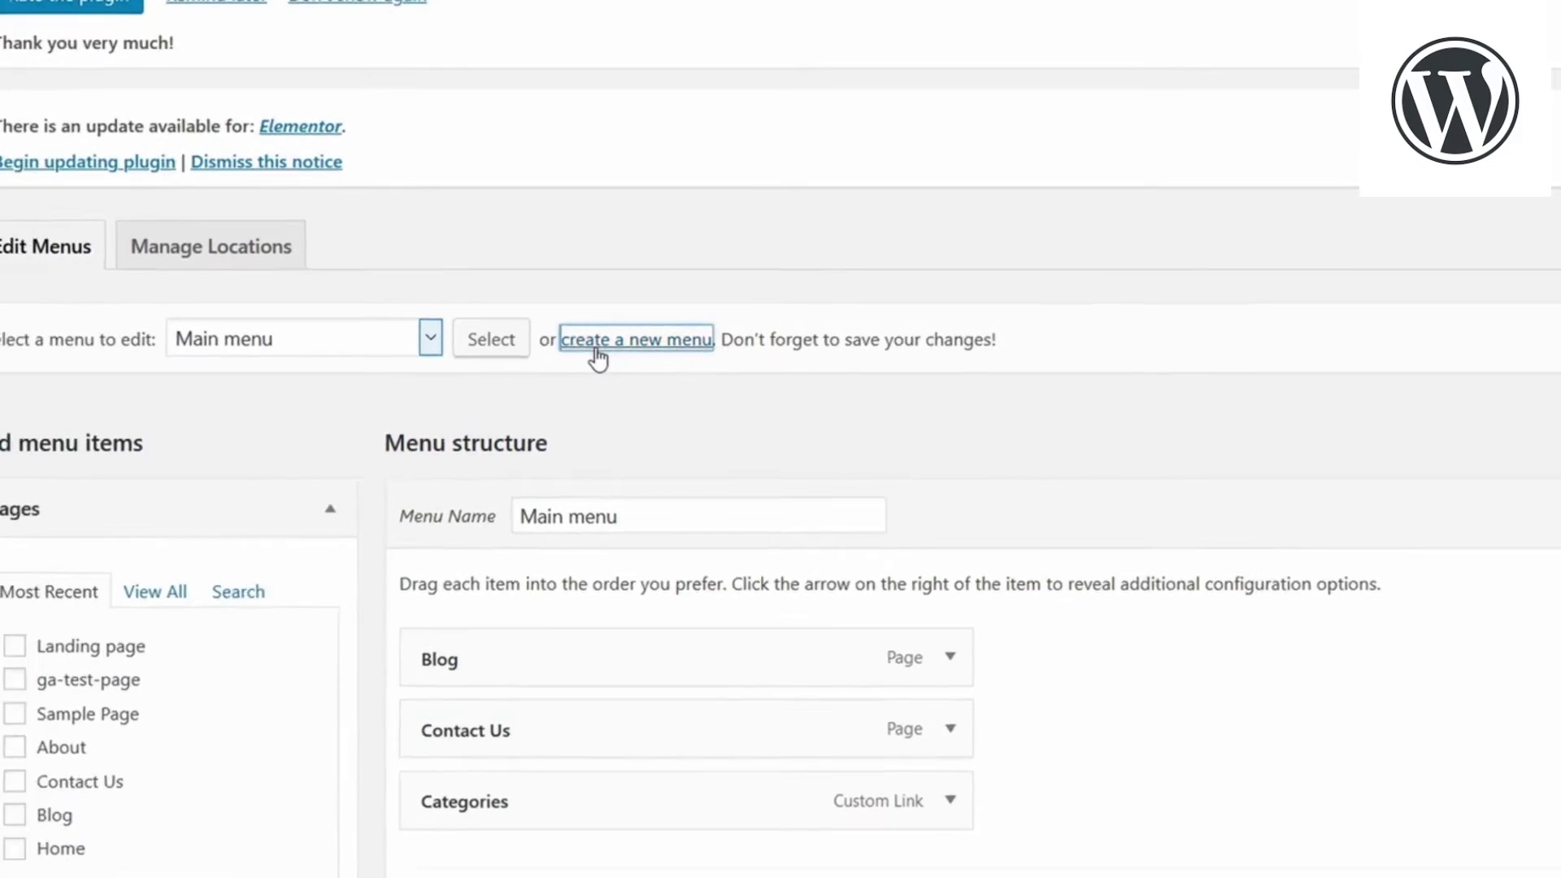
scroll(645, 343, down, 2)
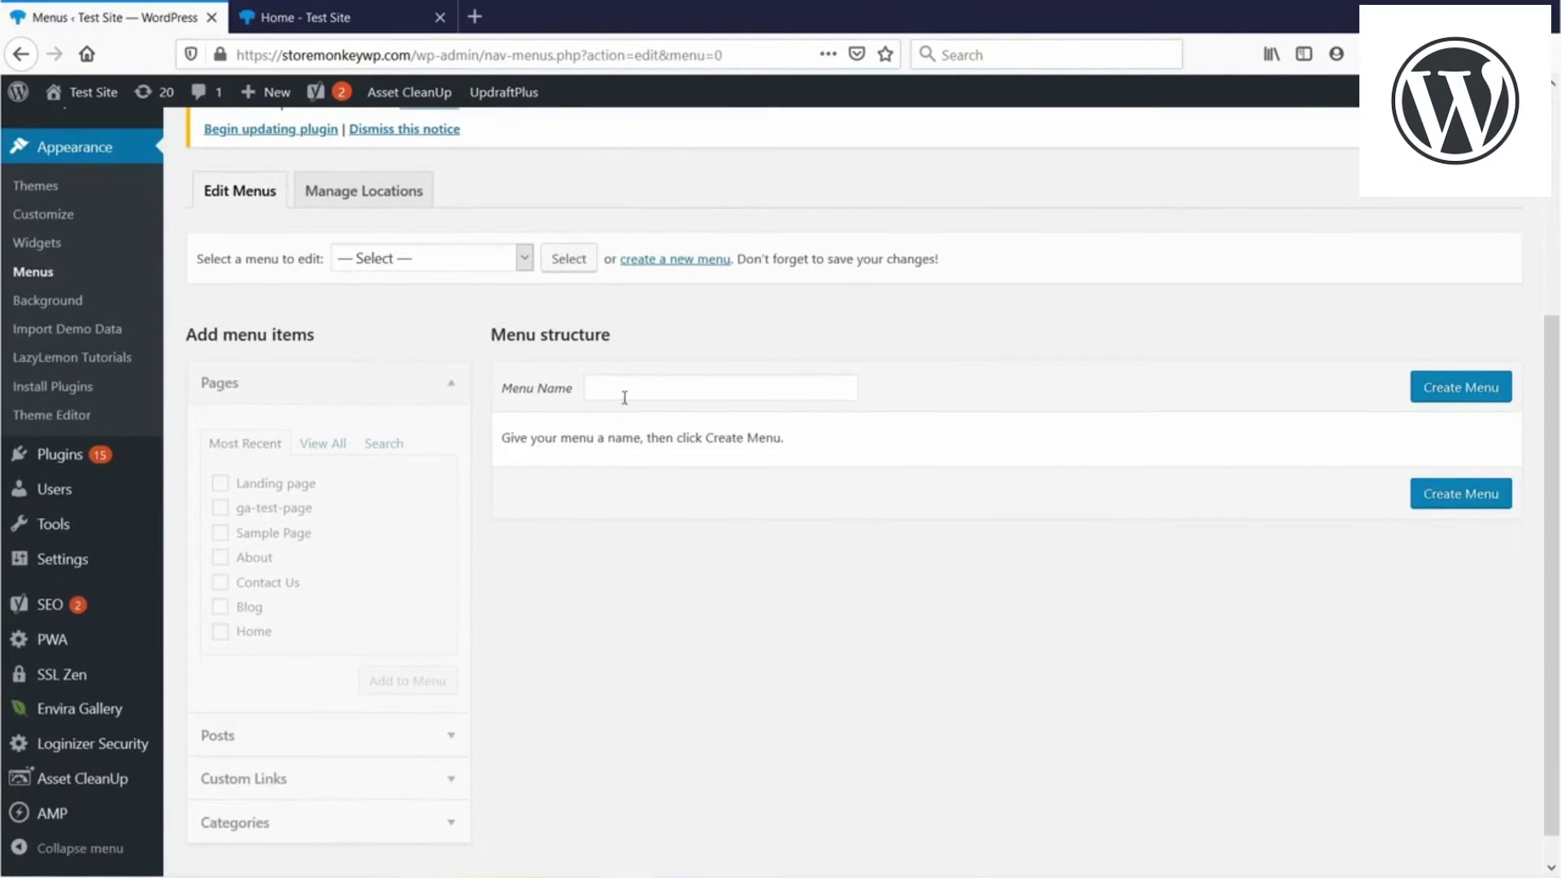
click(621, 388)
text(The main menu)
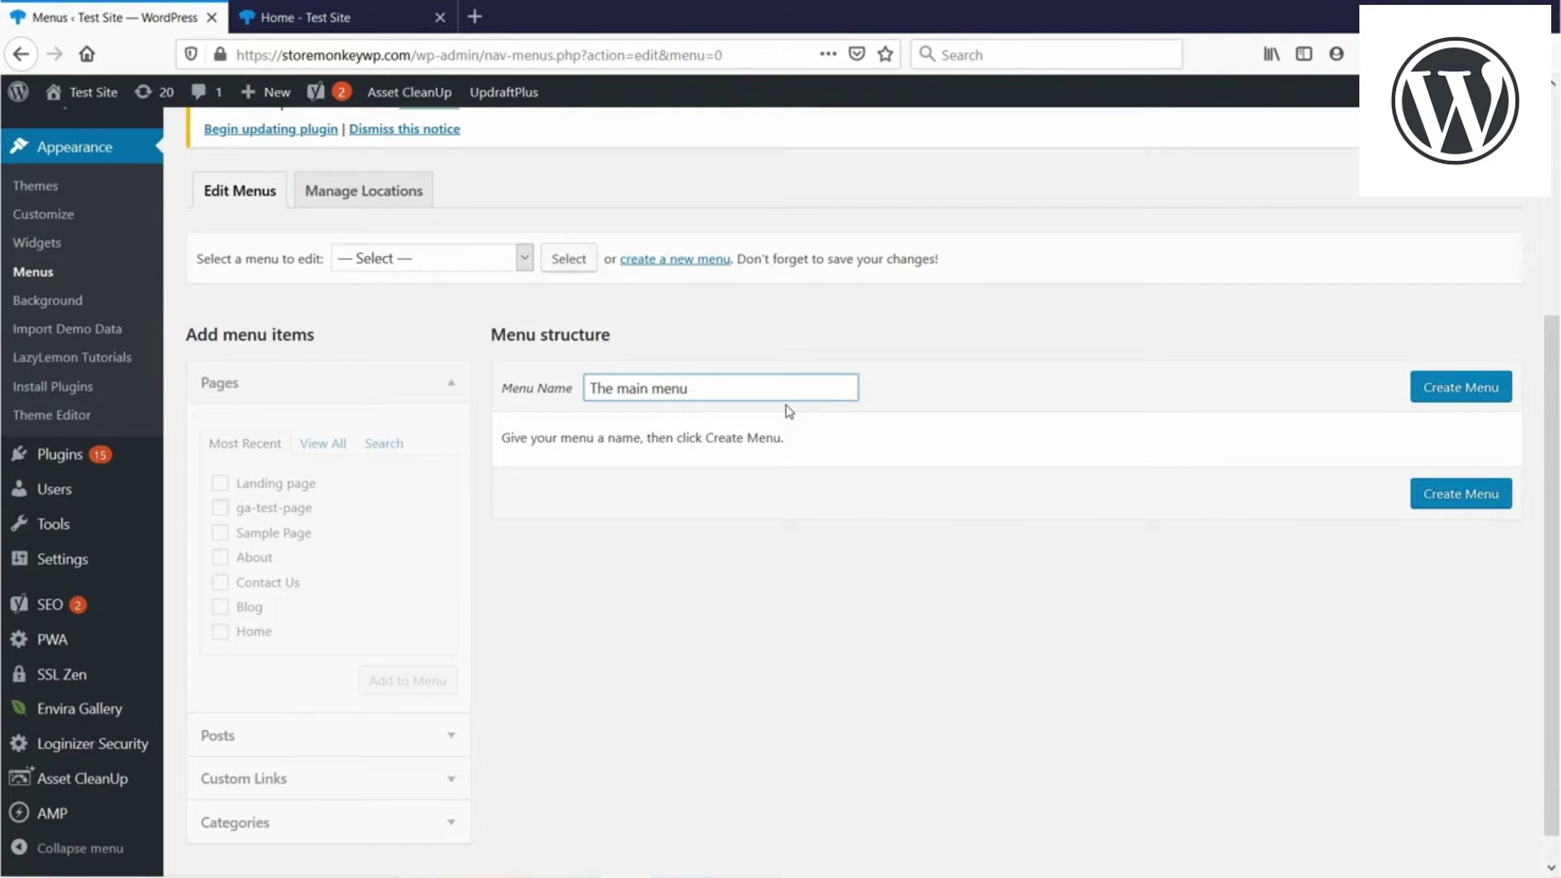
Step: Create 'The main menu' and keep it selected for editing
click(1417, 395)
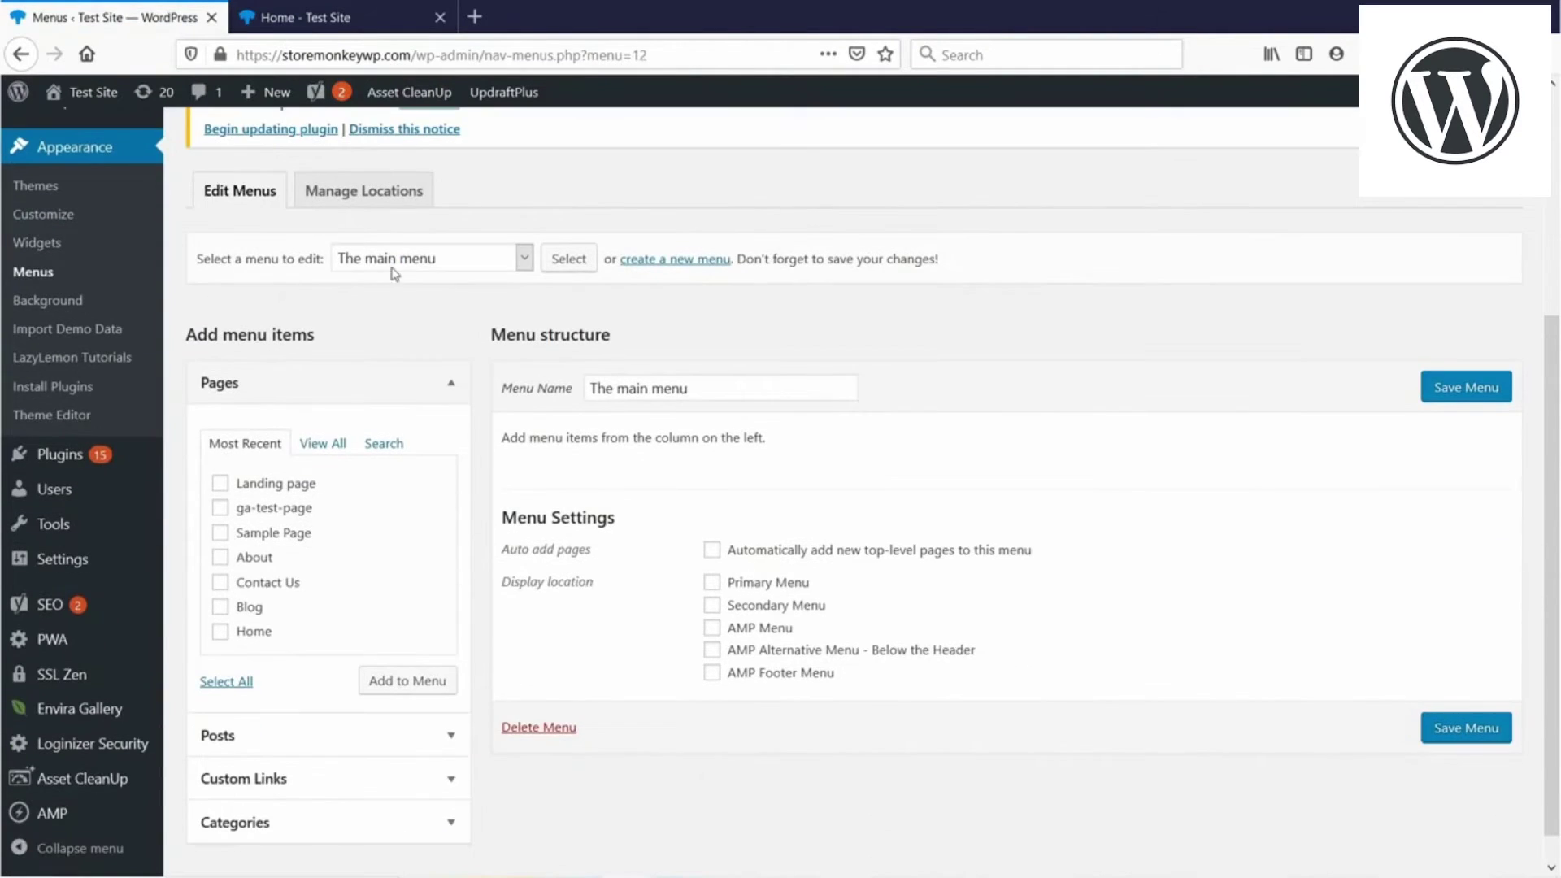
click(391, 262)
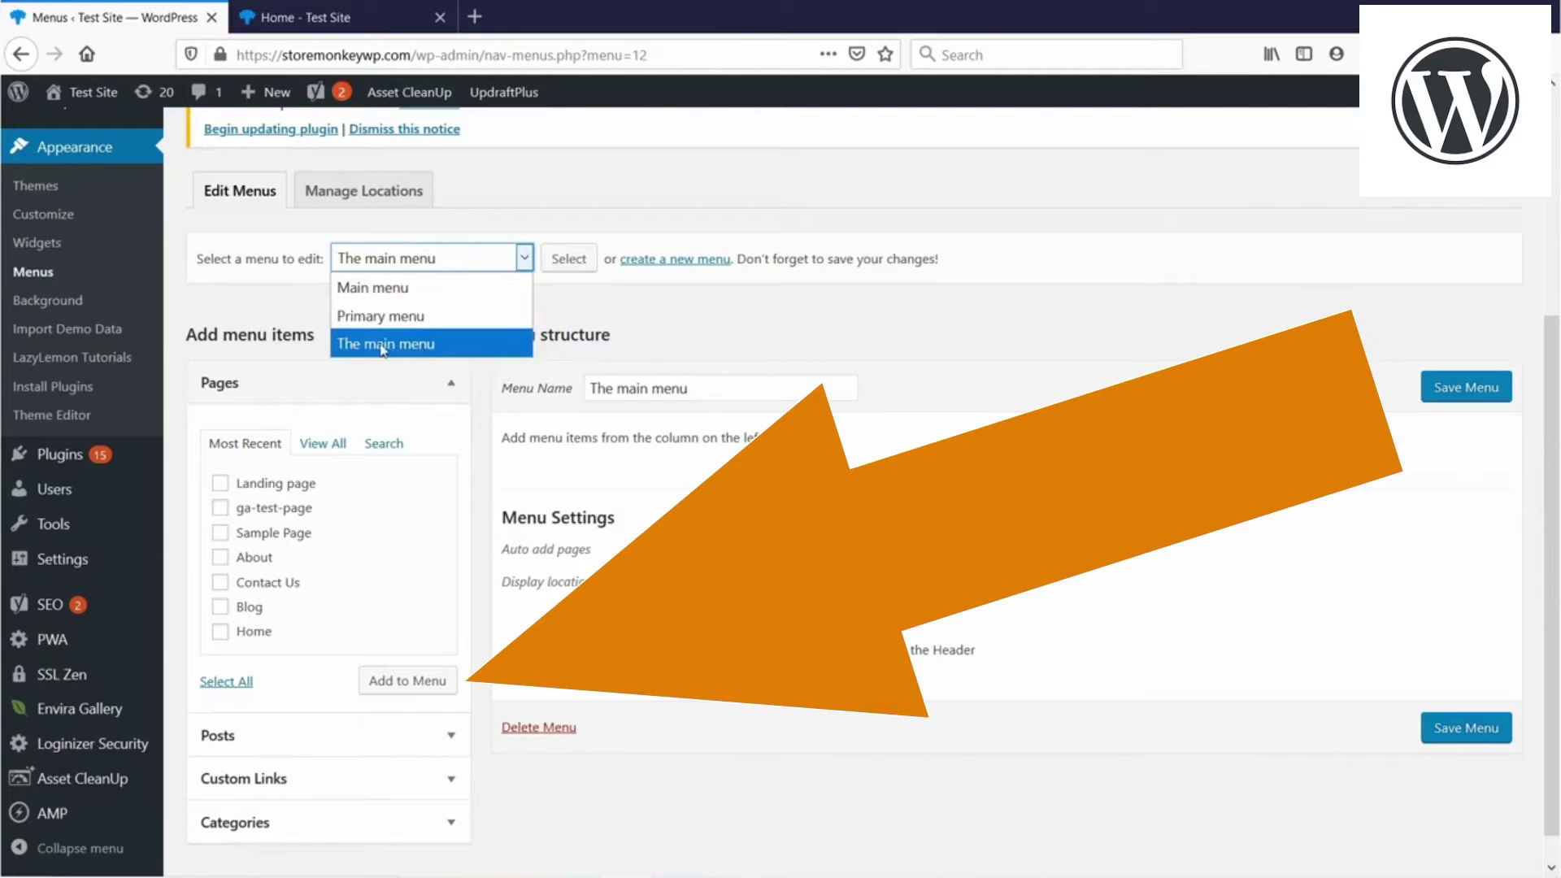
click(717, 330)
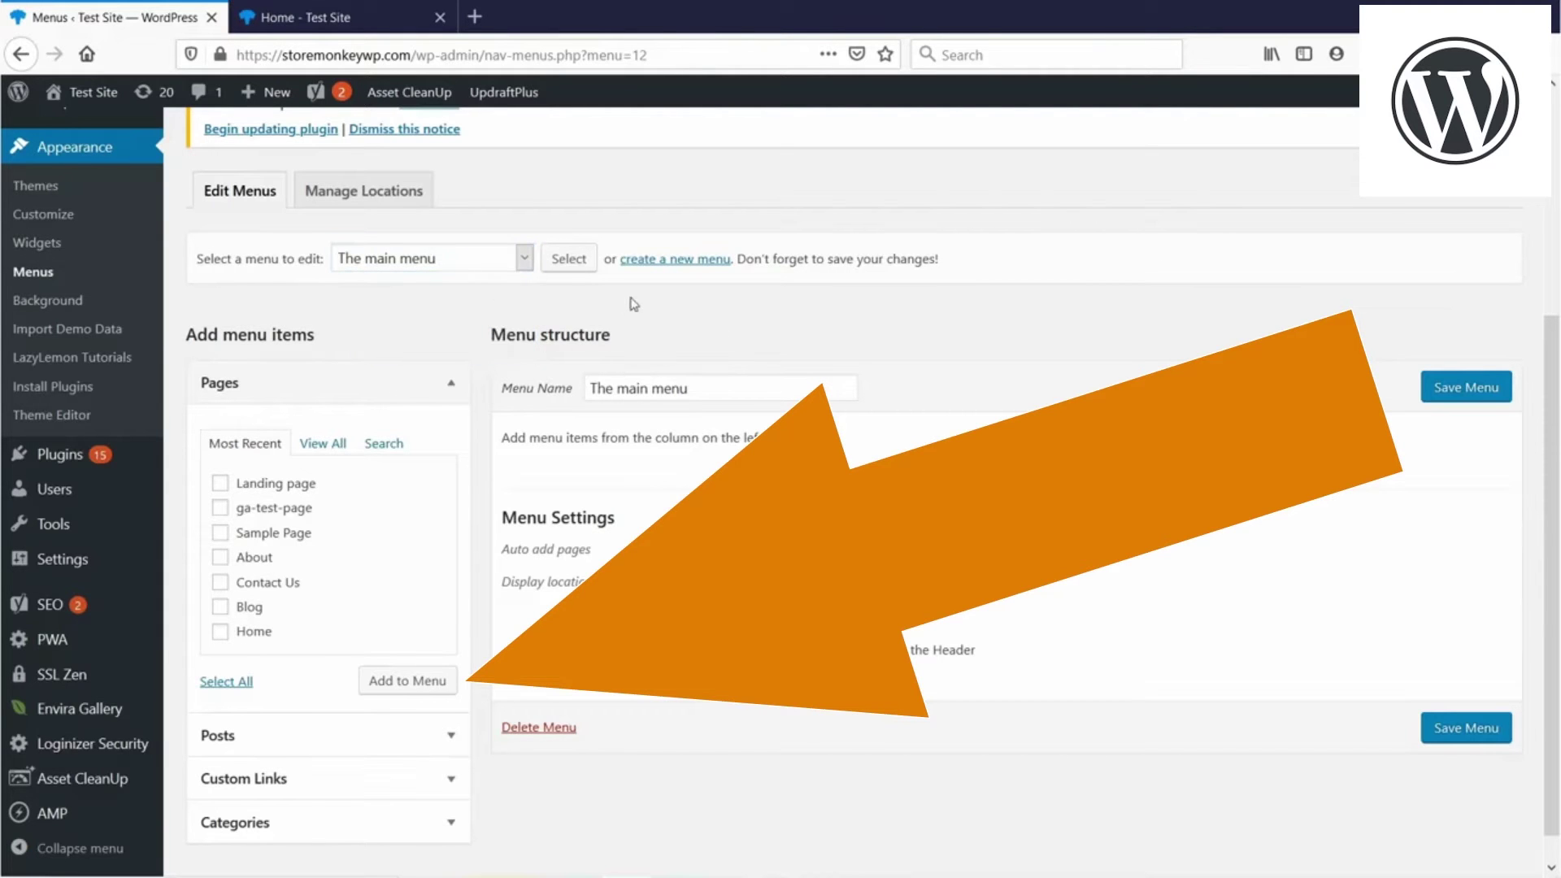
scroll(794, 344, down, 1)
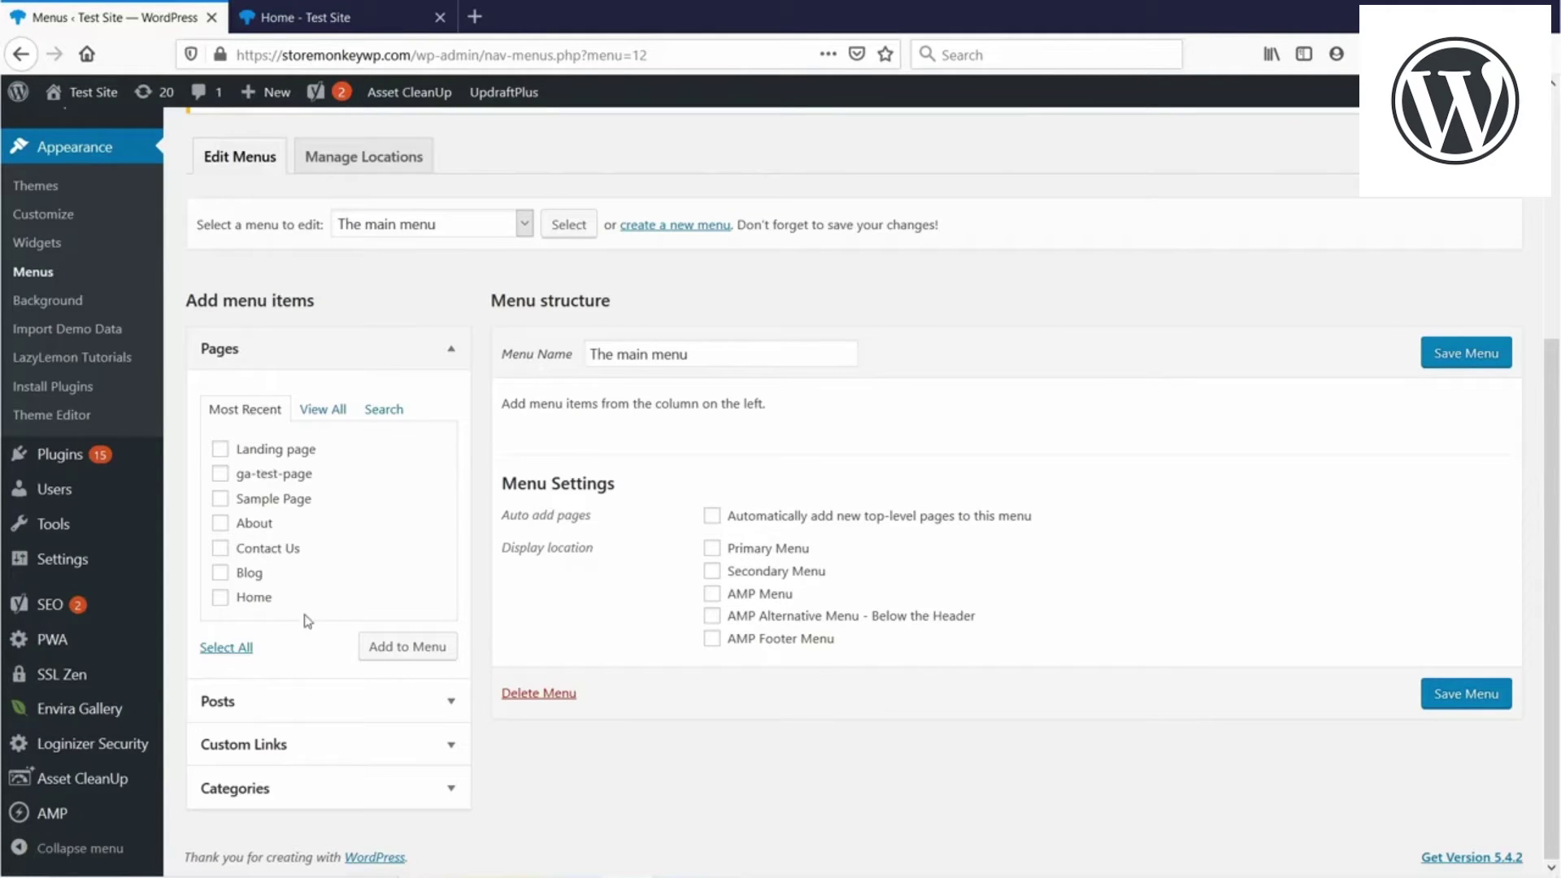
Step: Add the Blog, About and Contact Us pages to the menu
click(220, 574)
click(221, 523)
click(220, 549)
click(409, 659)
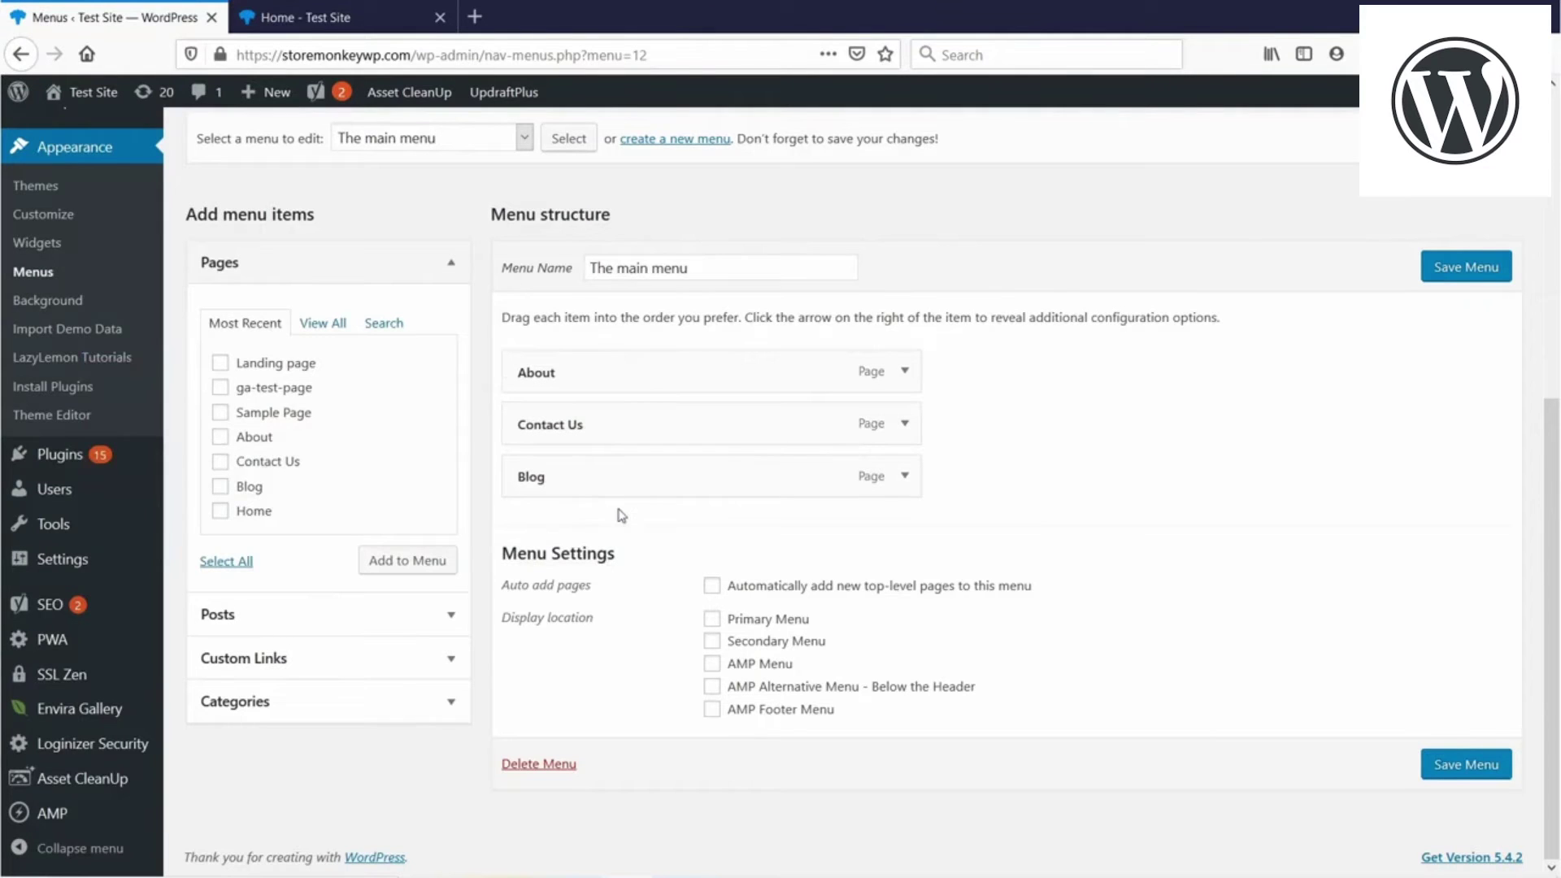
Step: Move Blog to the top, assign the menu to Primary Menu, and save
drag(561, 475, 590, 416)
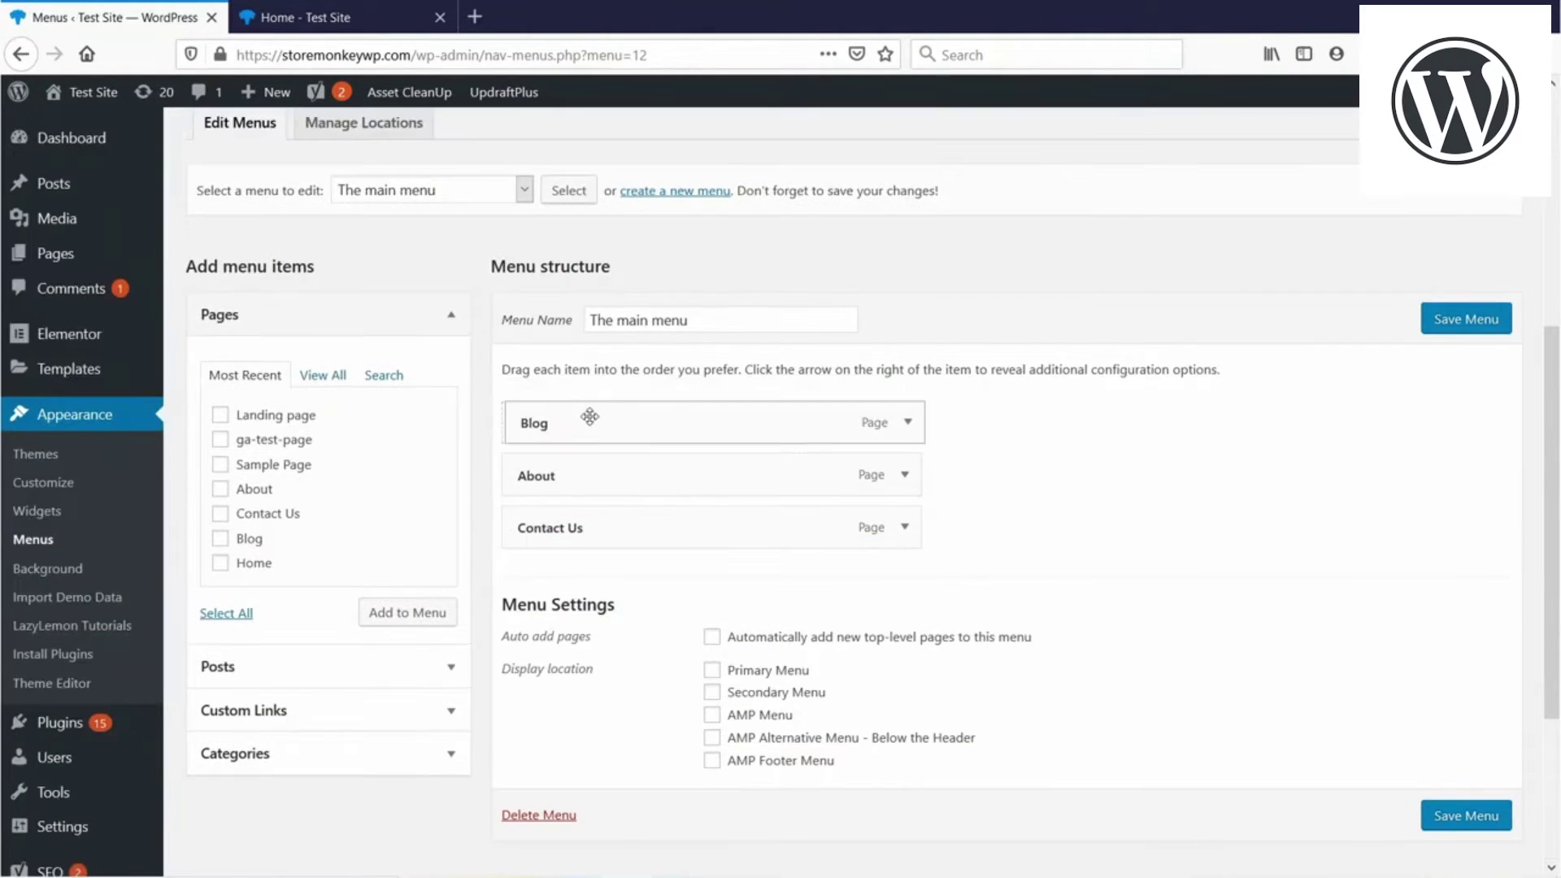
drag(589, 417, 533, 431)
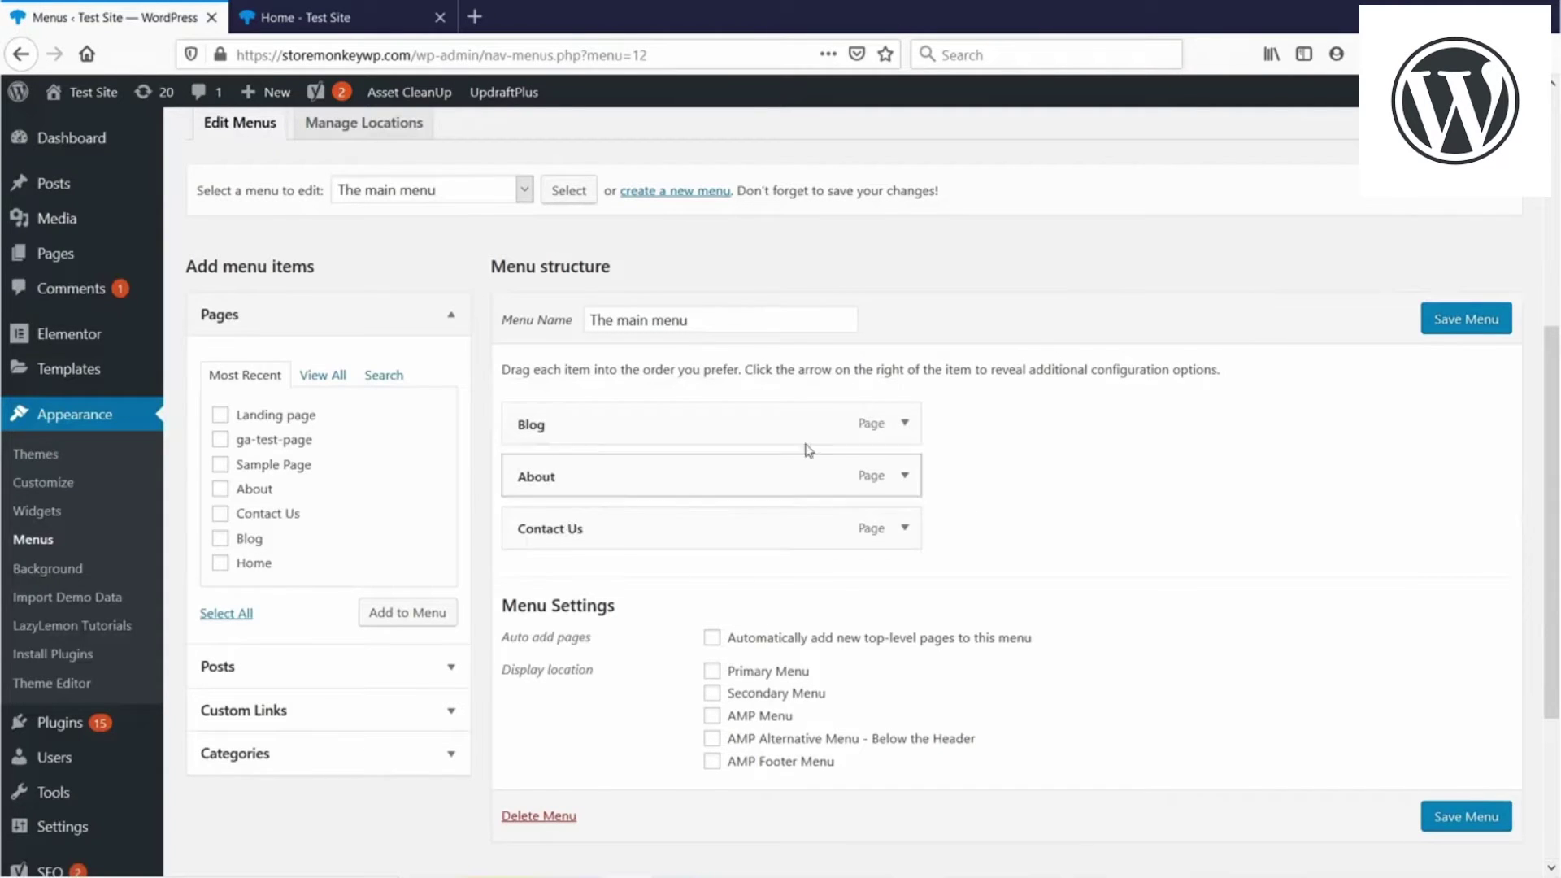
scroll(996, 495, down, 2)
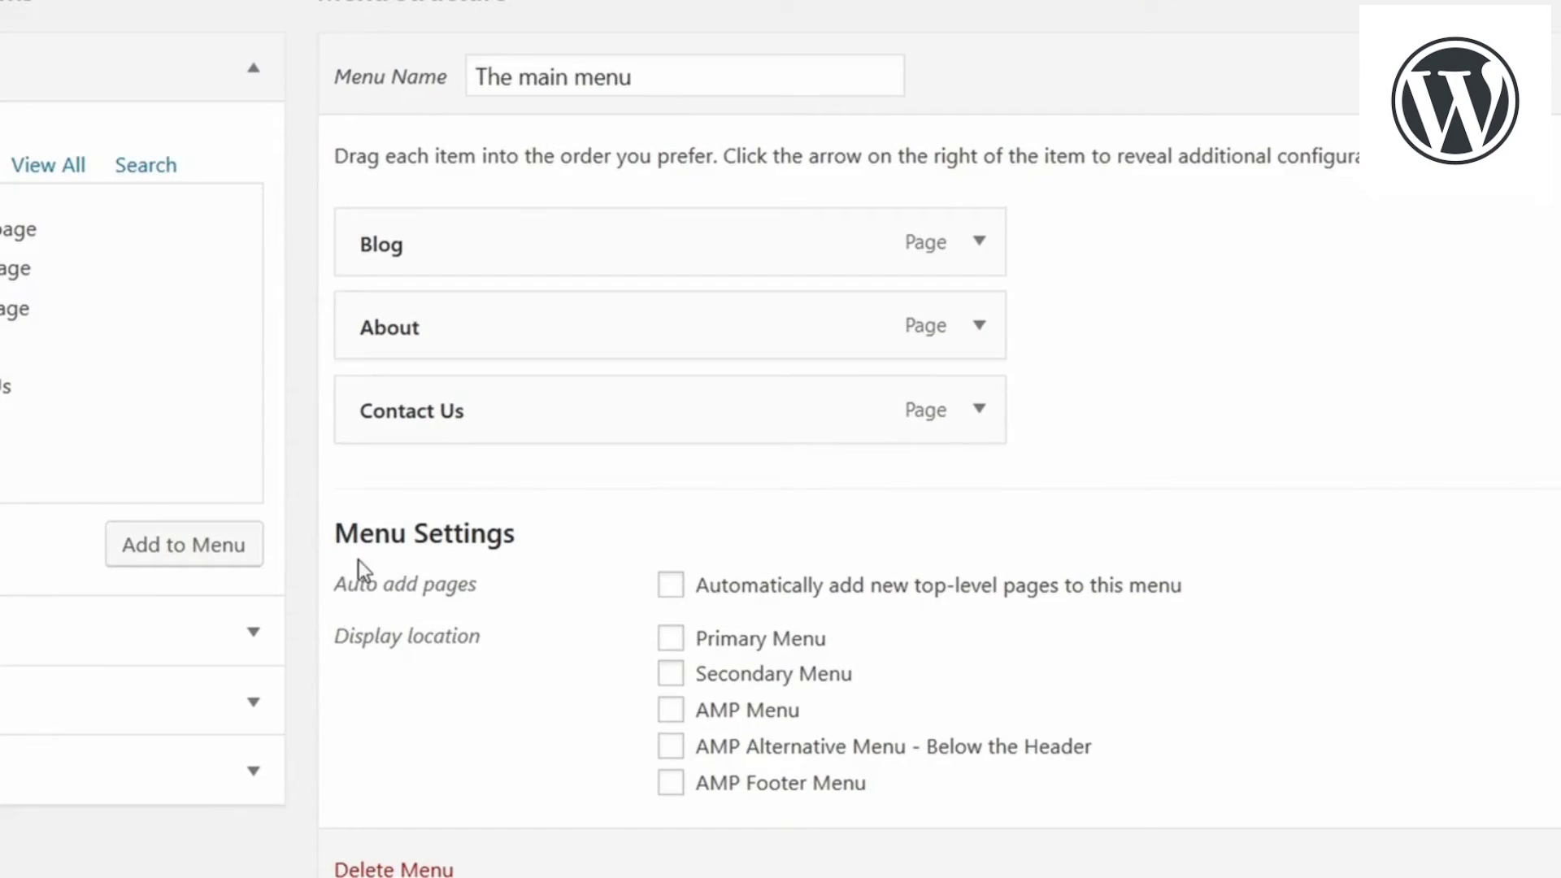
click(670, 642)
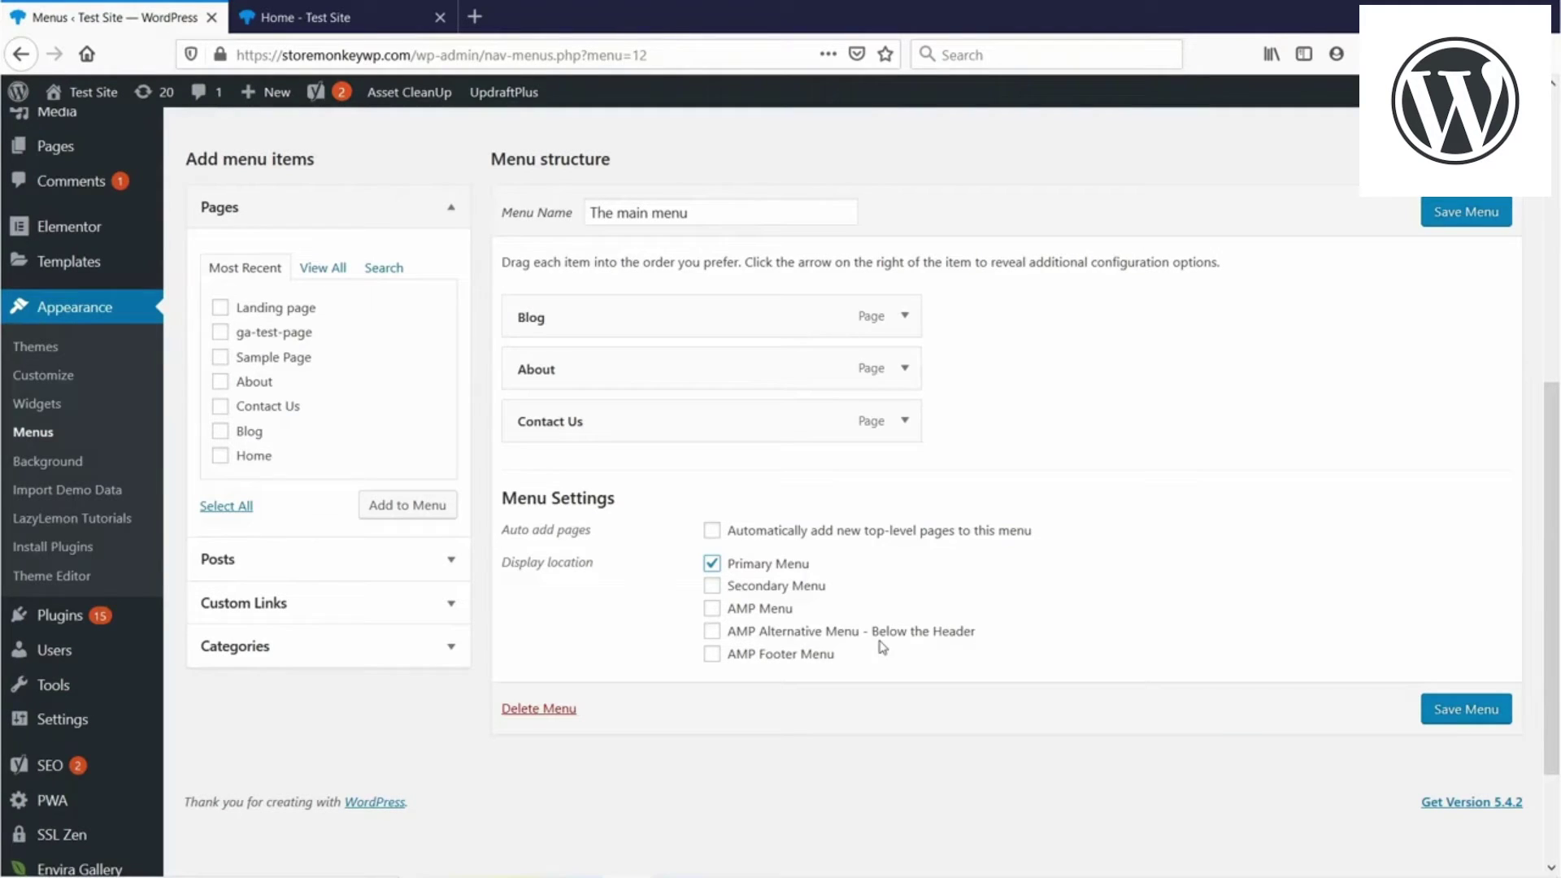
click(1438, 712)
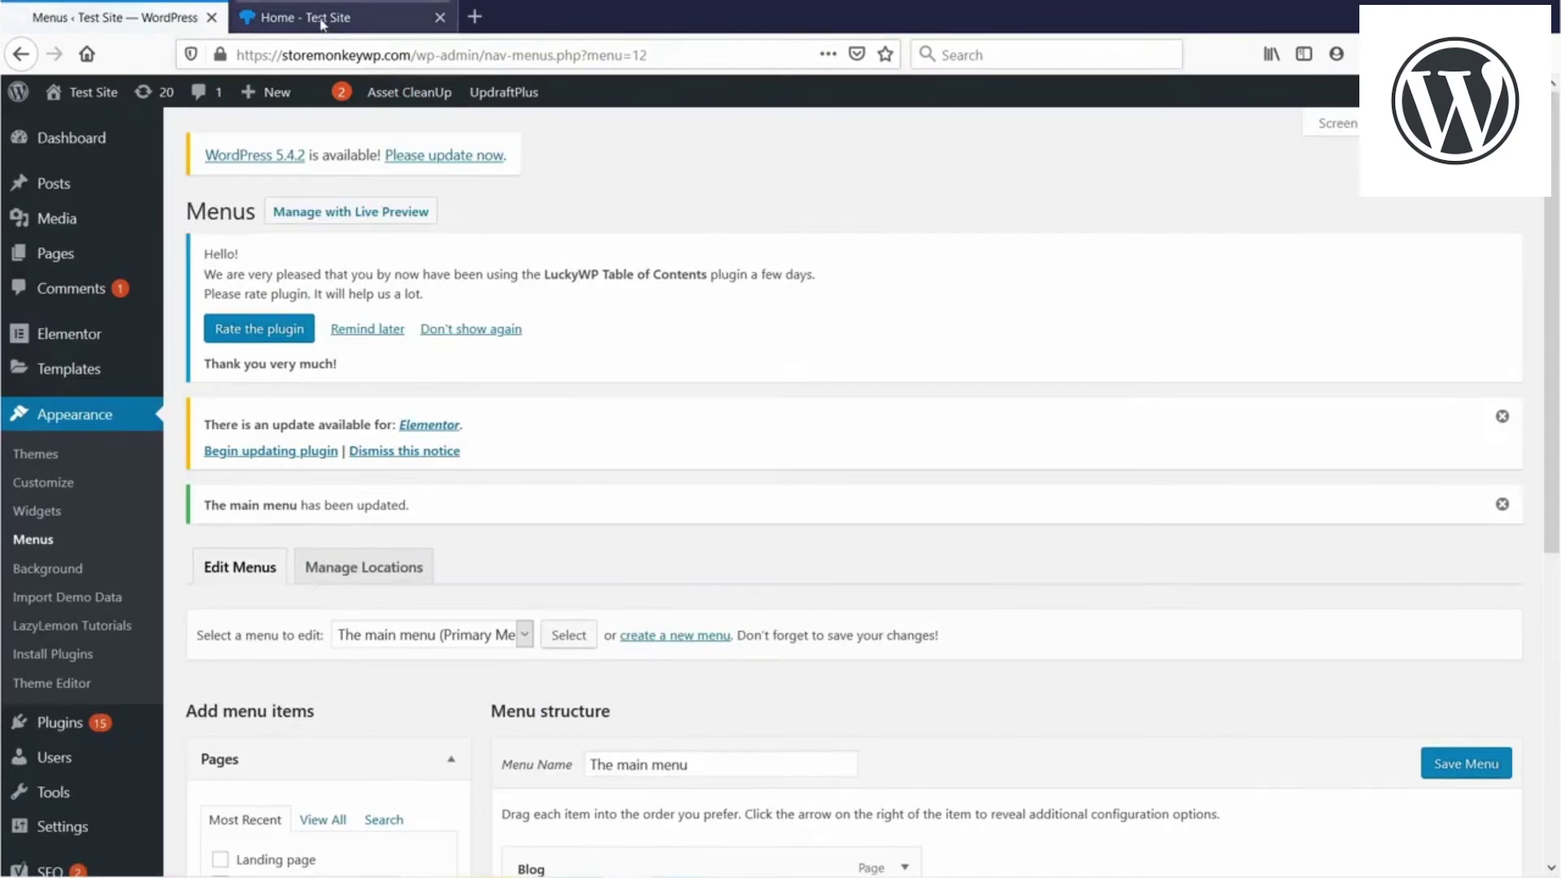
Step: Reload the homepage to check Blog, About and Contact Us, then return to the menu editor
click(330, 18)
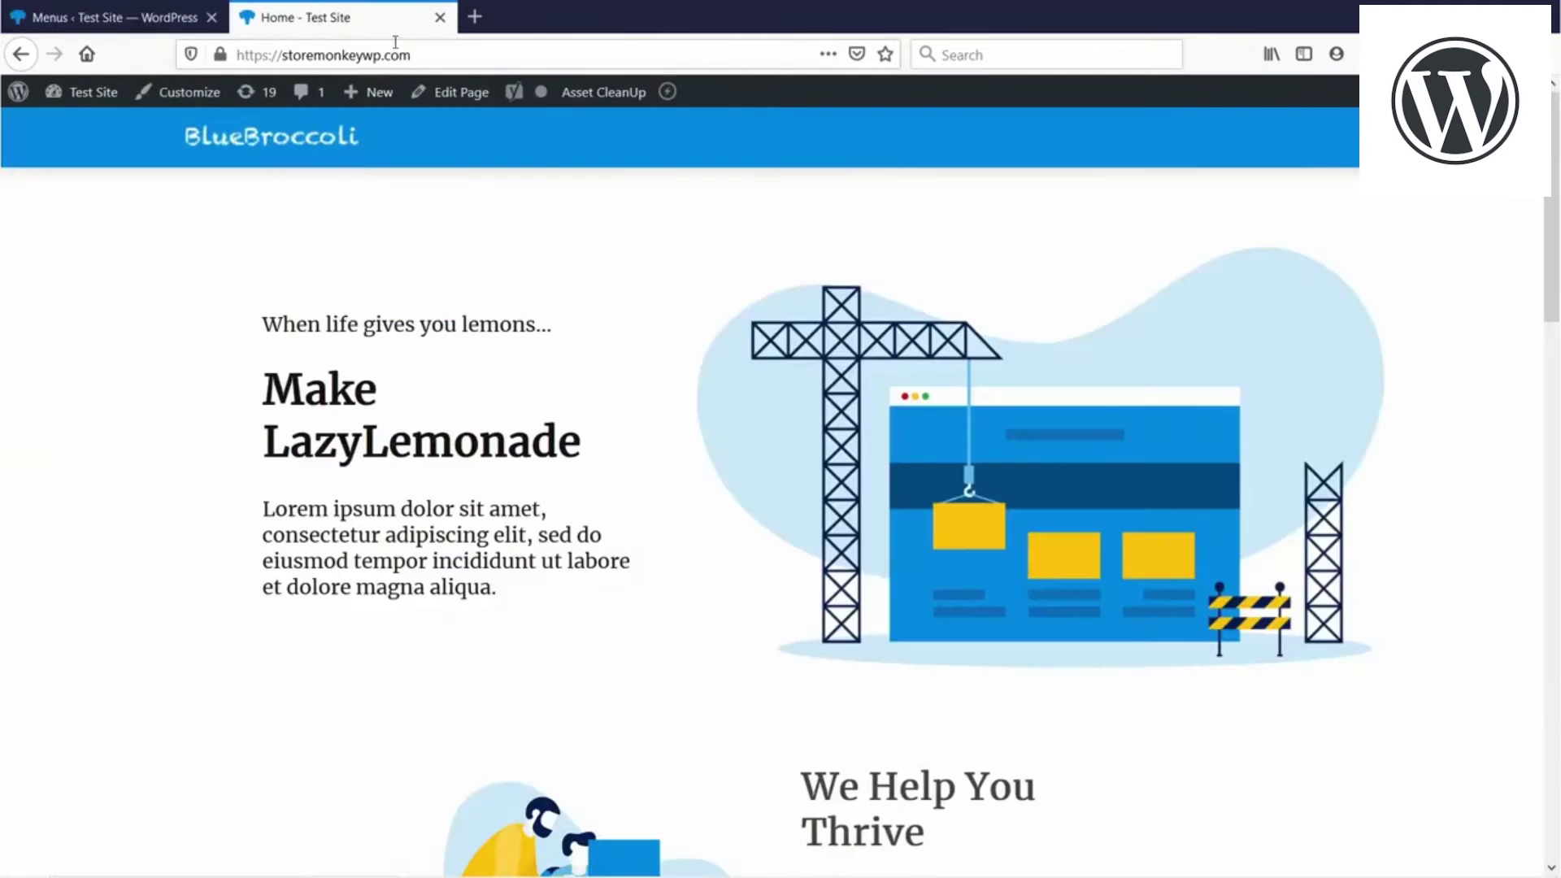
click(404, 49)
key(Return)
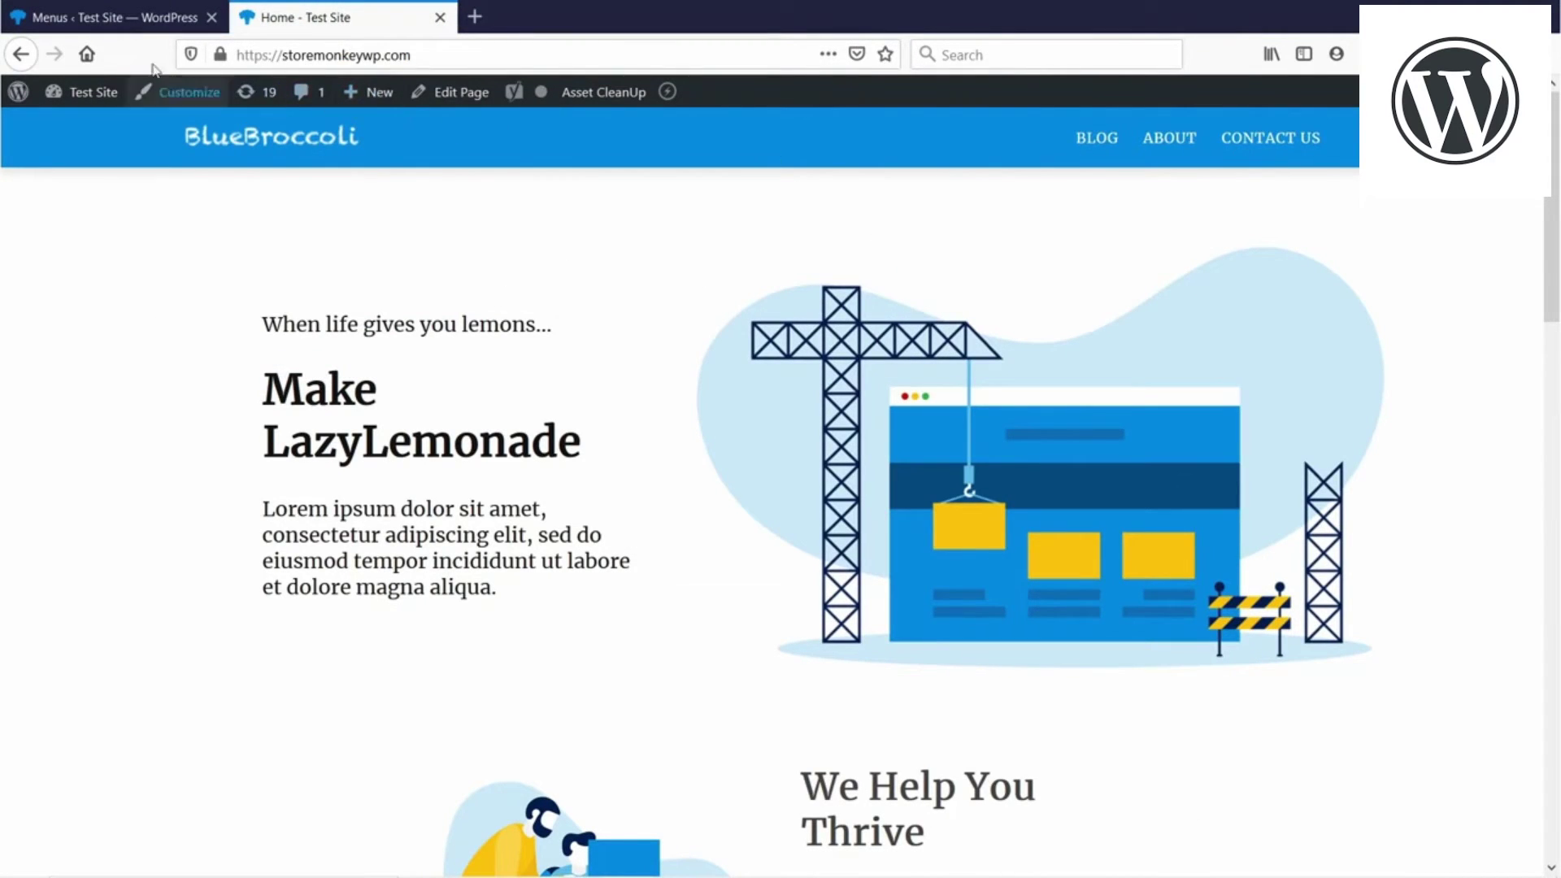
click(116, 17)
scroll(743, 548, down, 5)
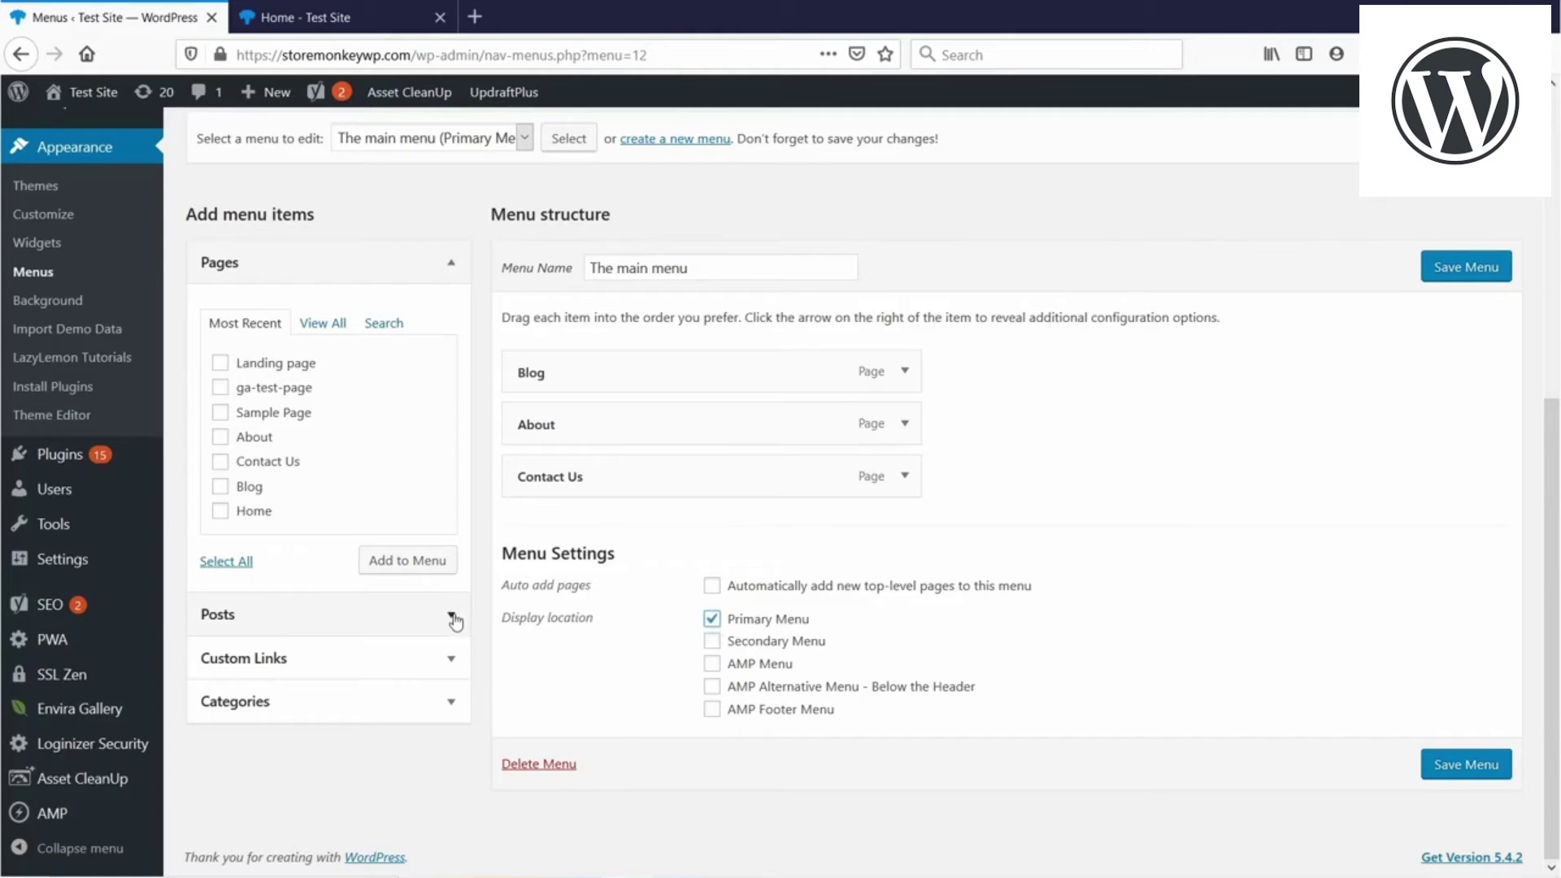
click(425, 615)
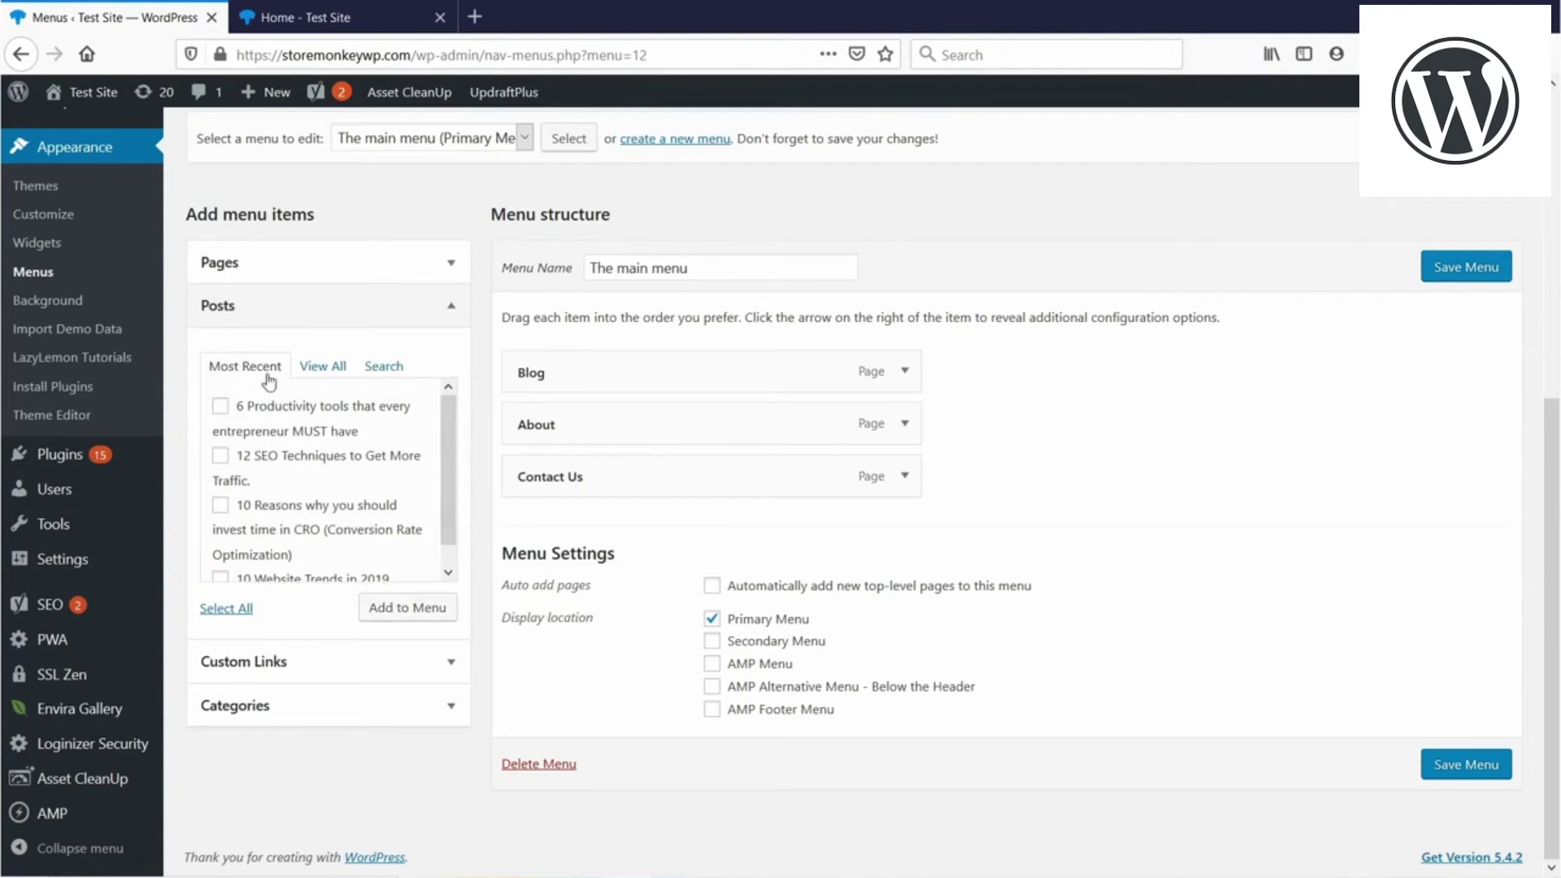
scroll(244, 513, down, 1)
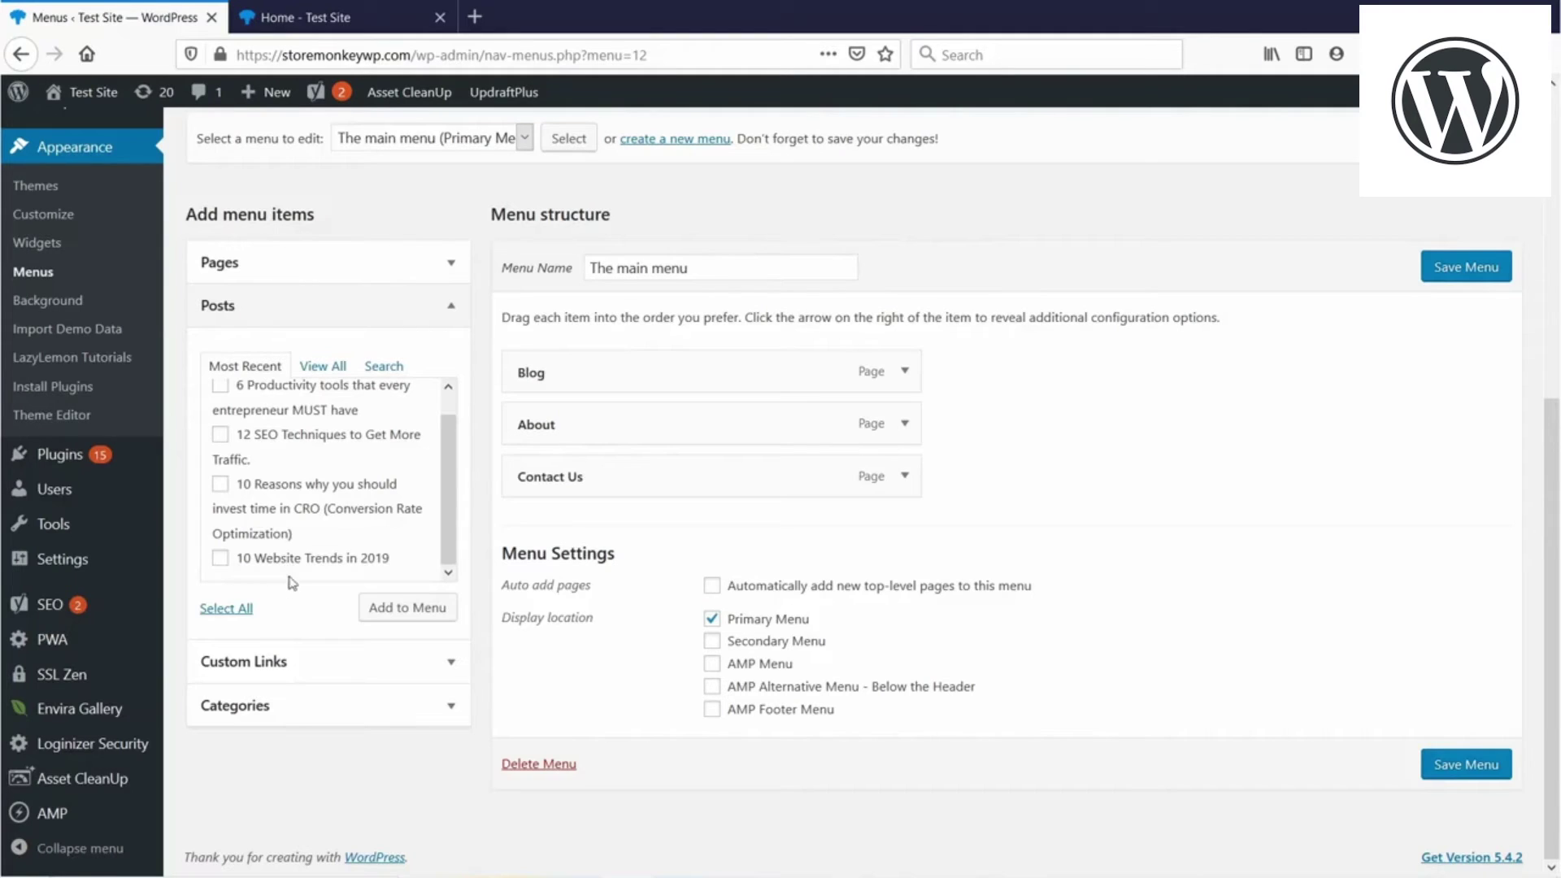
scroll(298, 566, up, 1)
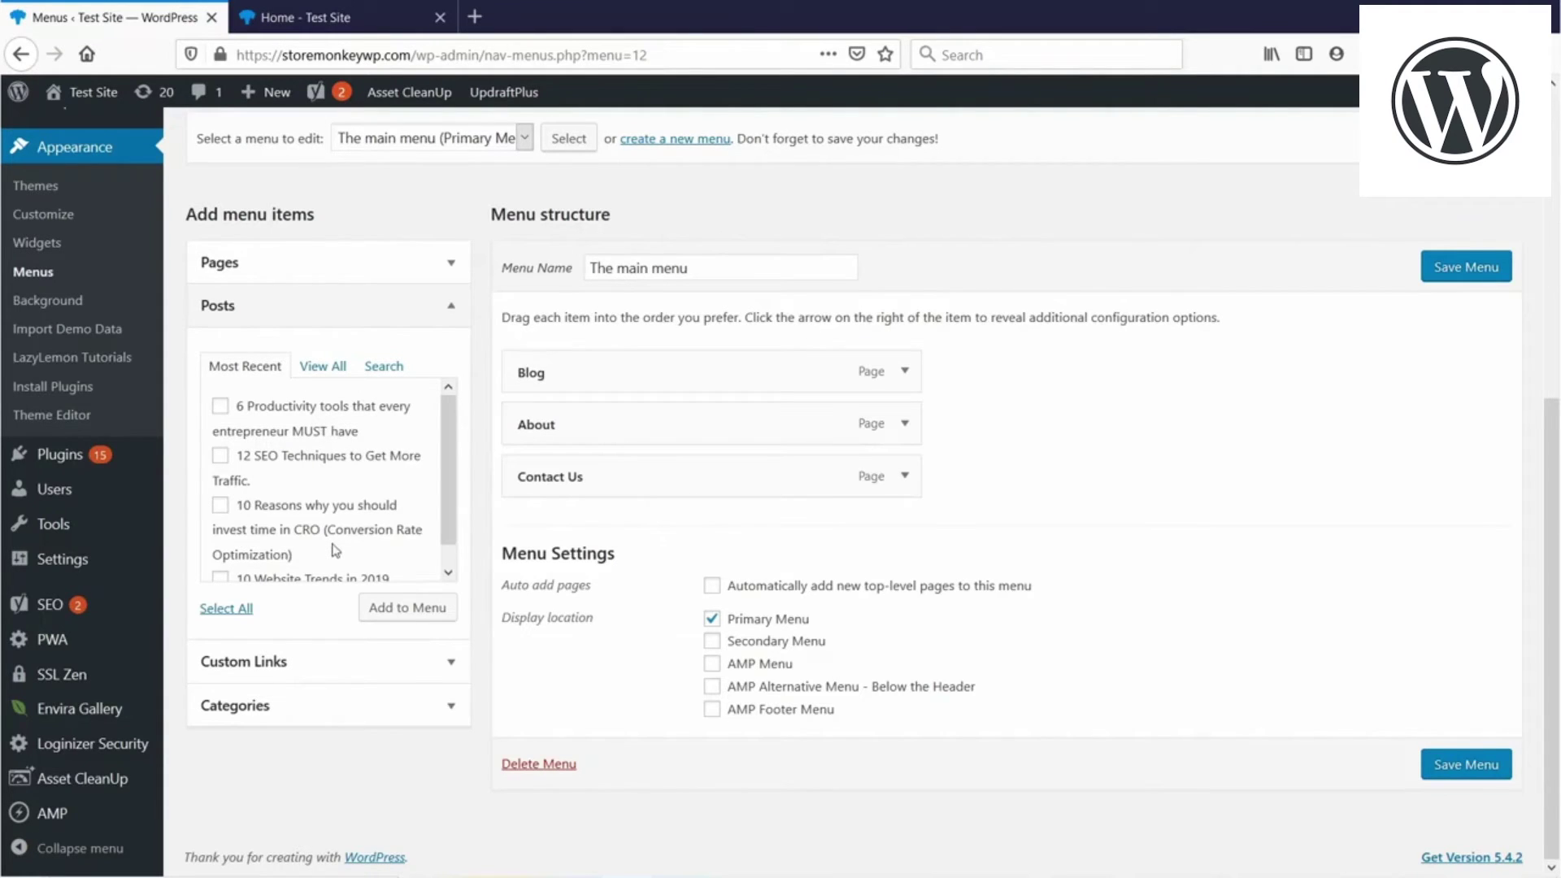
scroll(315, 548, down, 1)
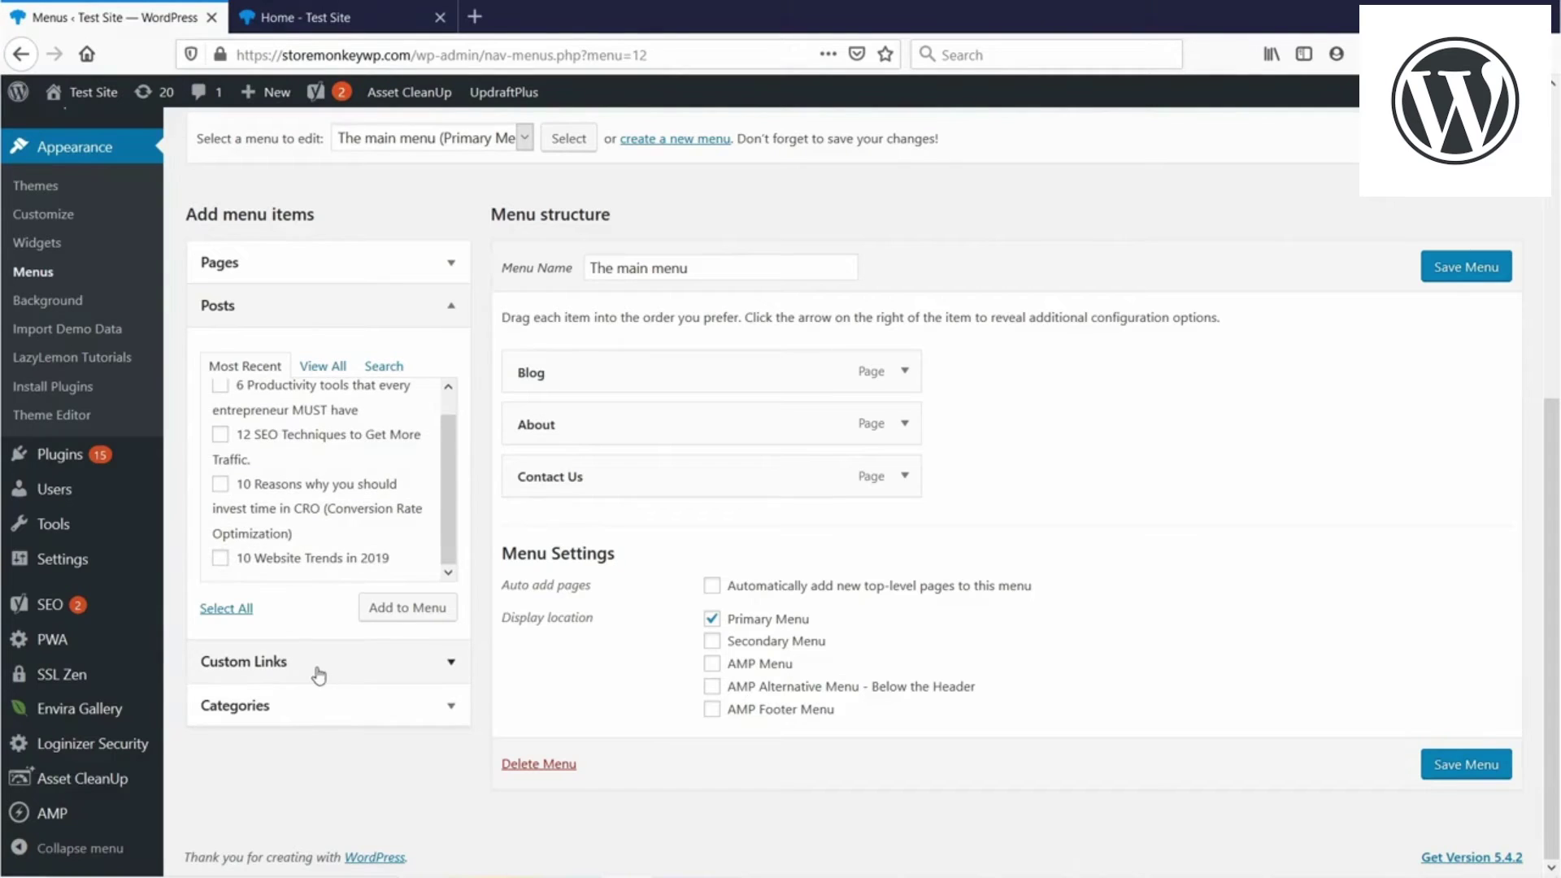
click(318, 667)
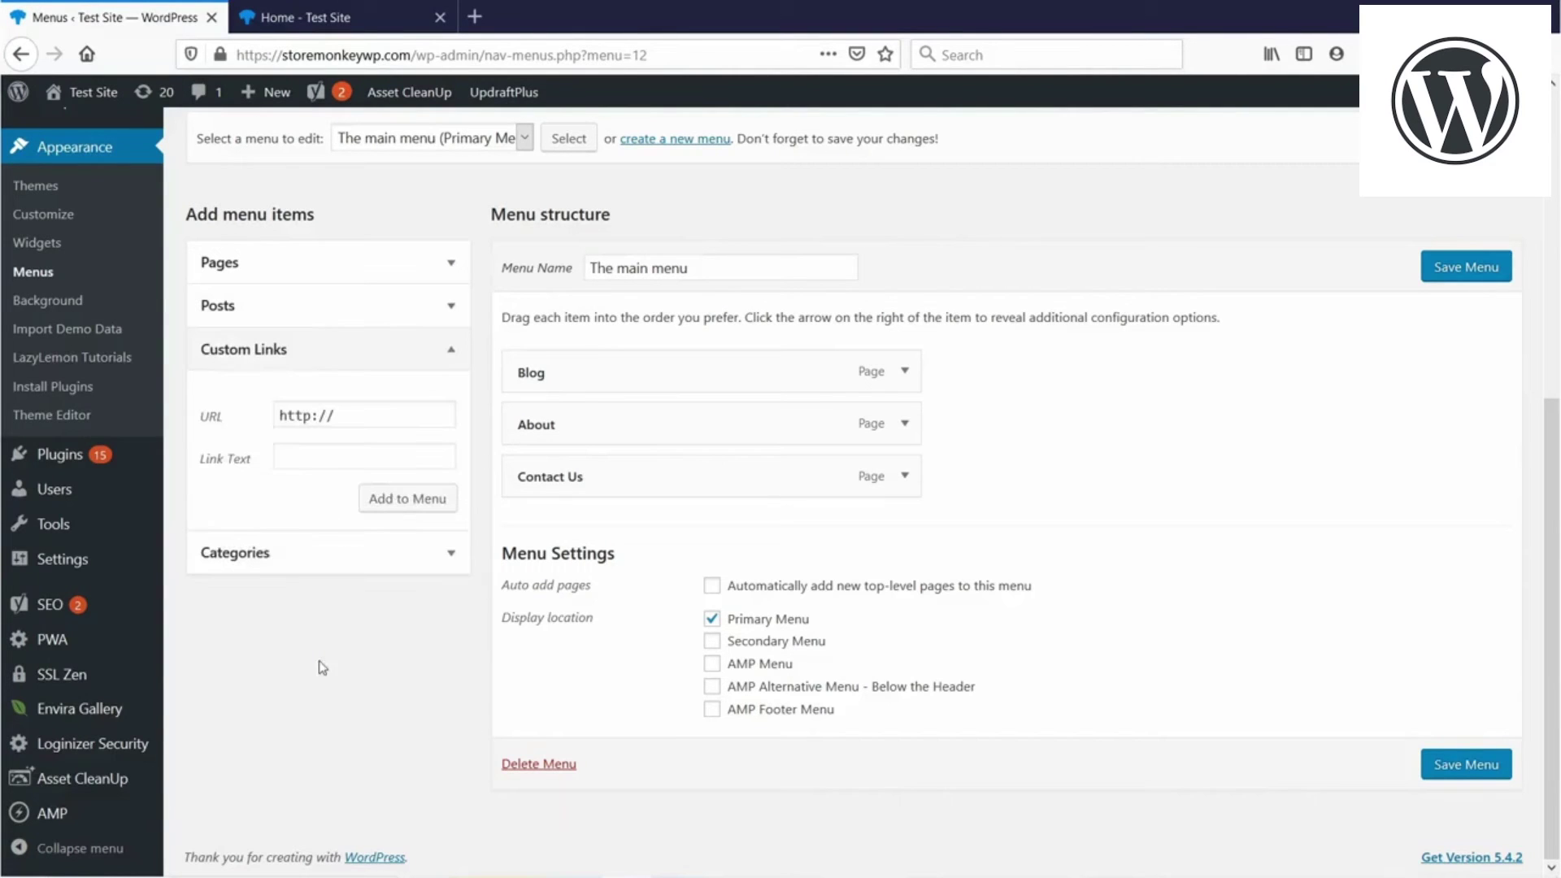
click(350, 414)
key(shift+Left)
key(shift+Left)
key(Left)
key(Left)
key(shift+Left)
right_click(314, 416)
click(314, 416)
text(s://)
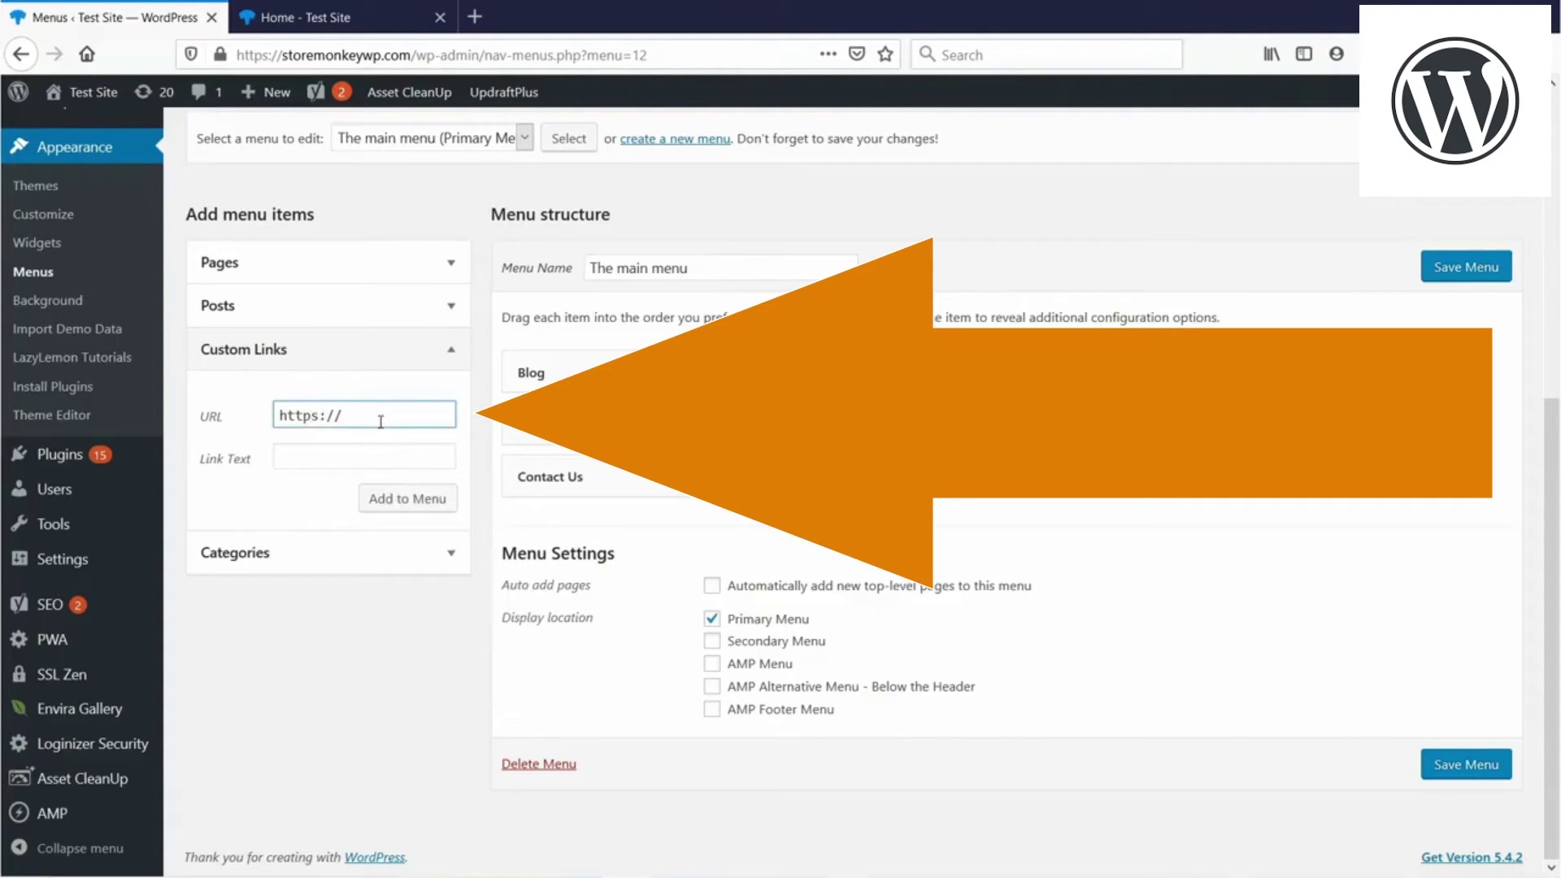
text(google)
key(Down)
key(Return)
Step: Label the custom link 'Google' and add it to the menu
click(376, 457)
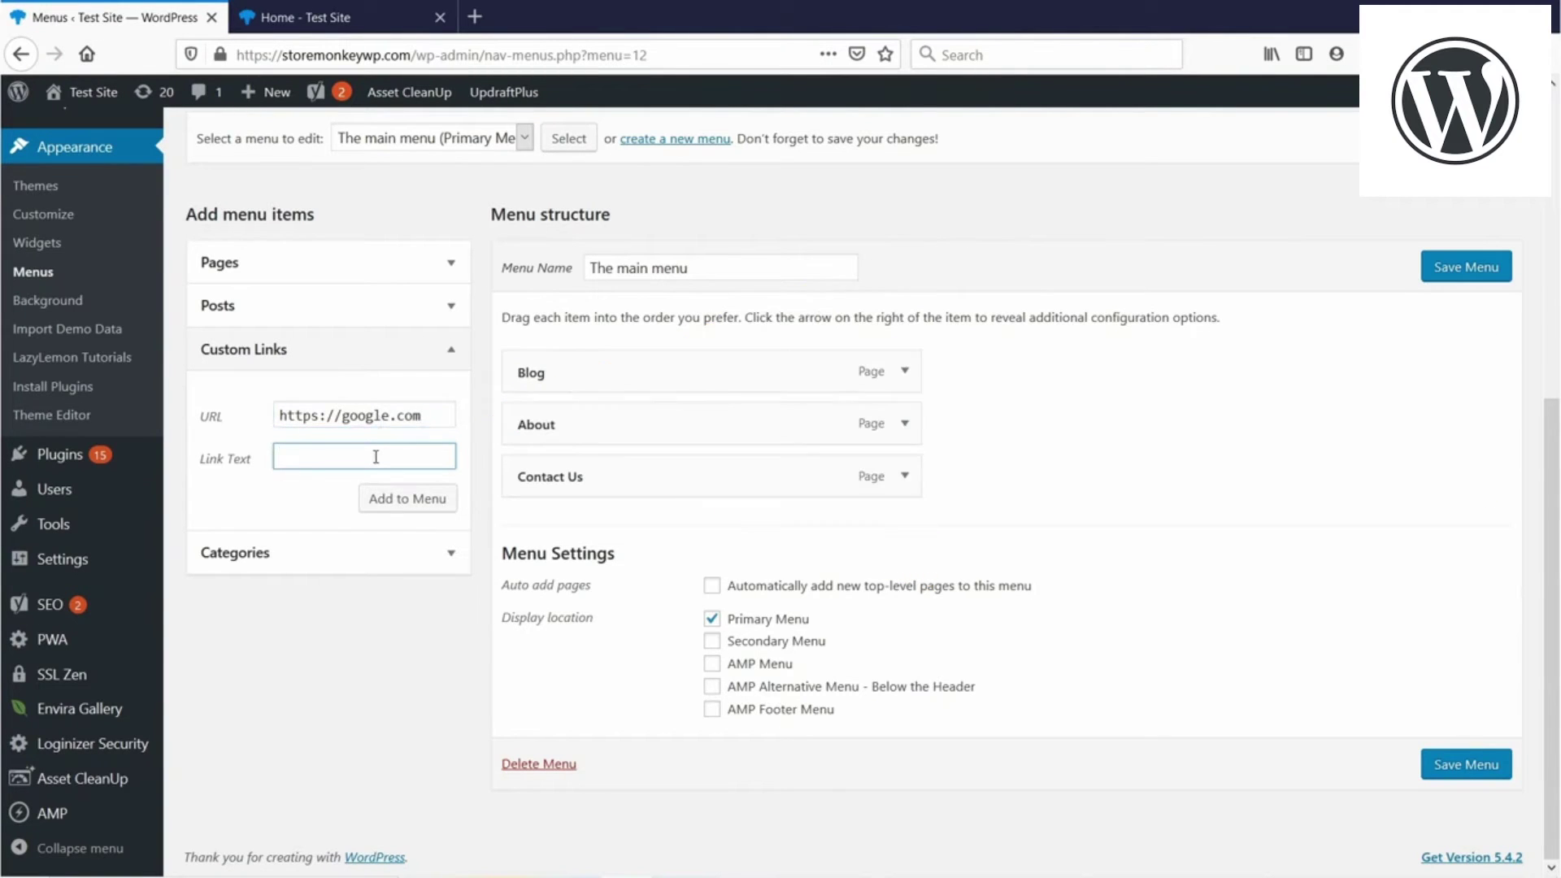
text(Google)
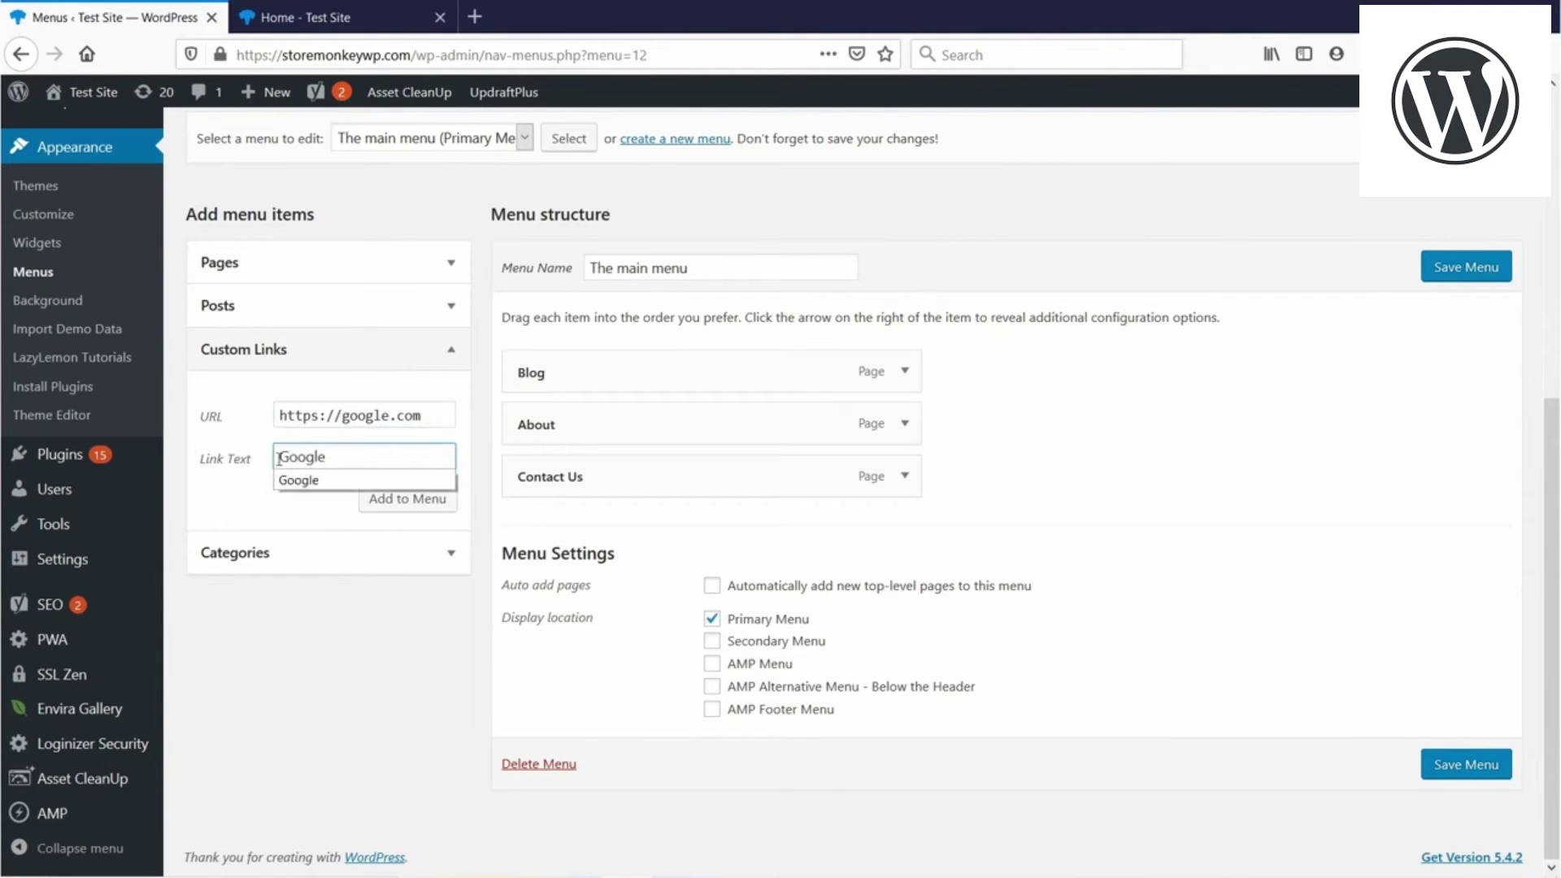
key(Down)
key(Return)
click(390, 498)
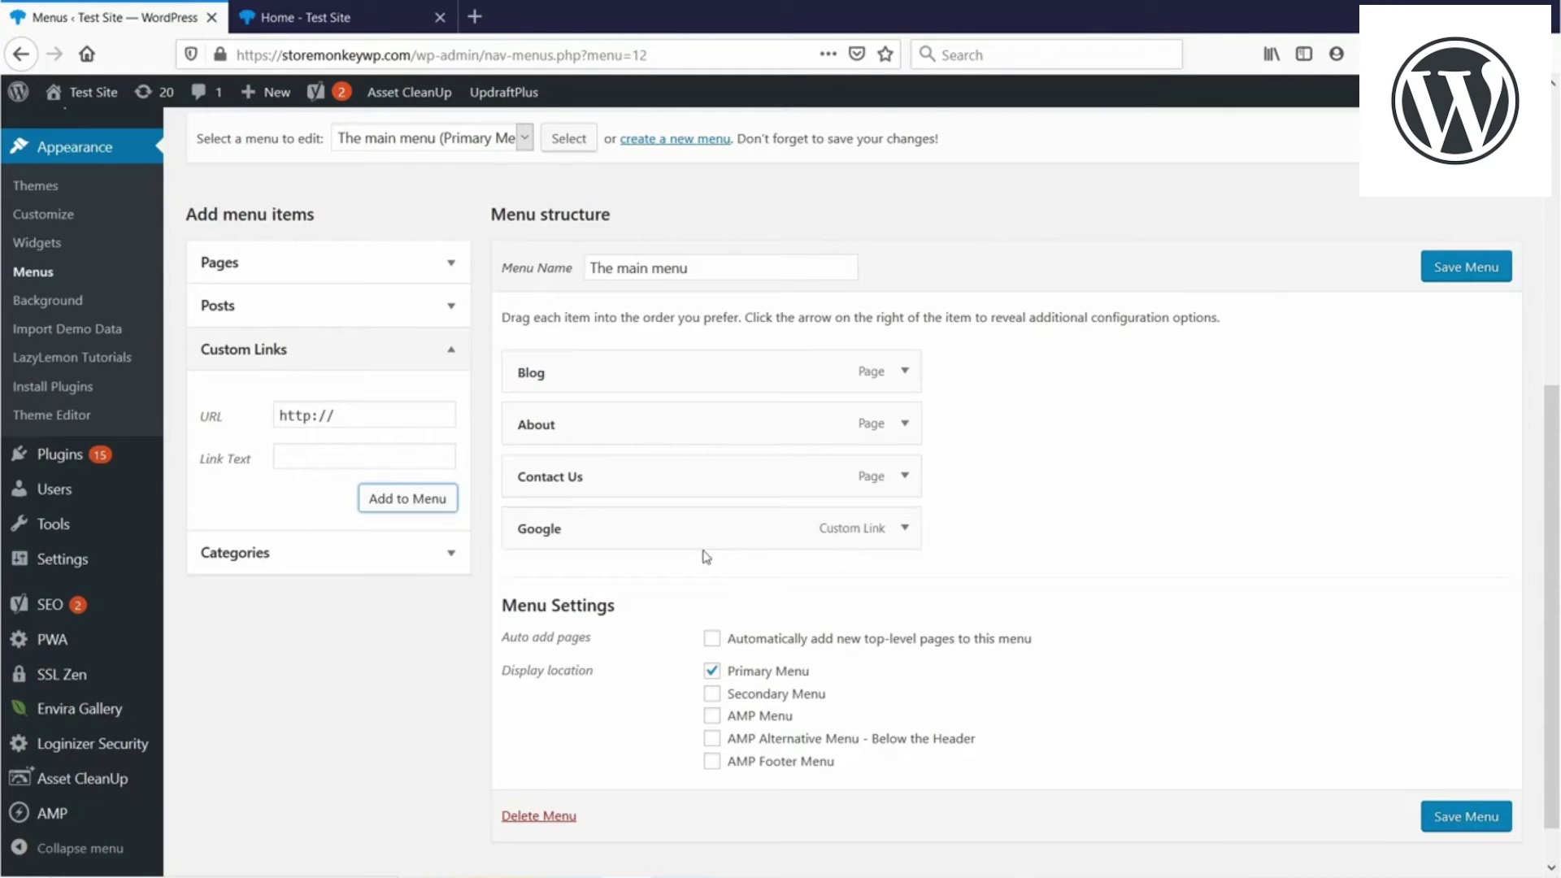
Step: Save the menu, reload the homepage, follow the GOOGLE link, then go back
click(1453, 279)
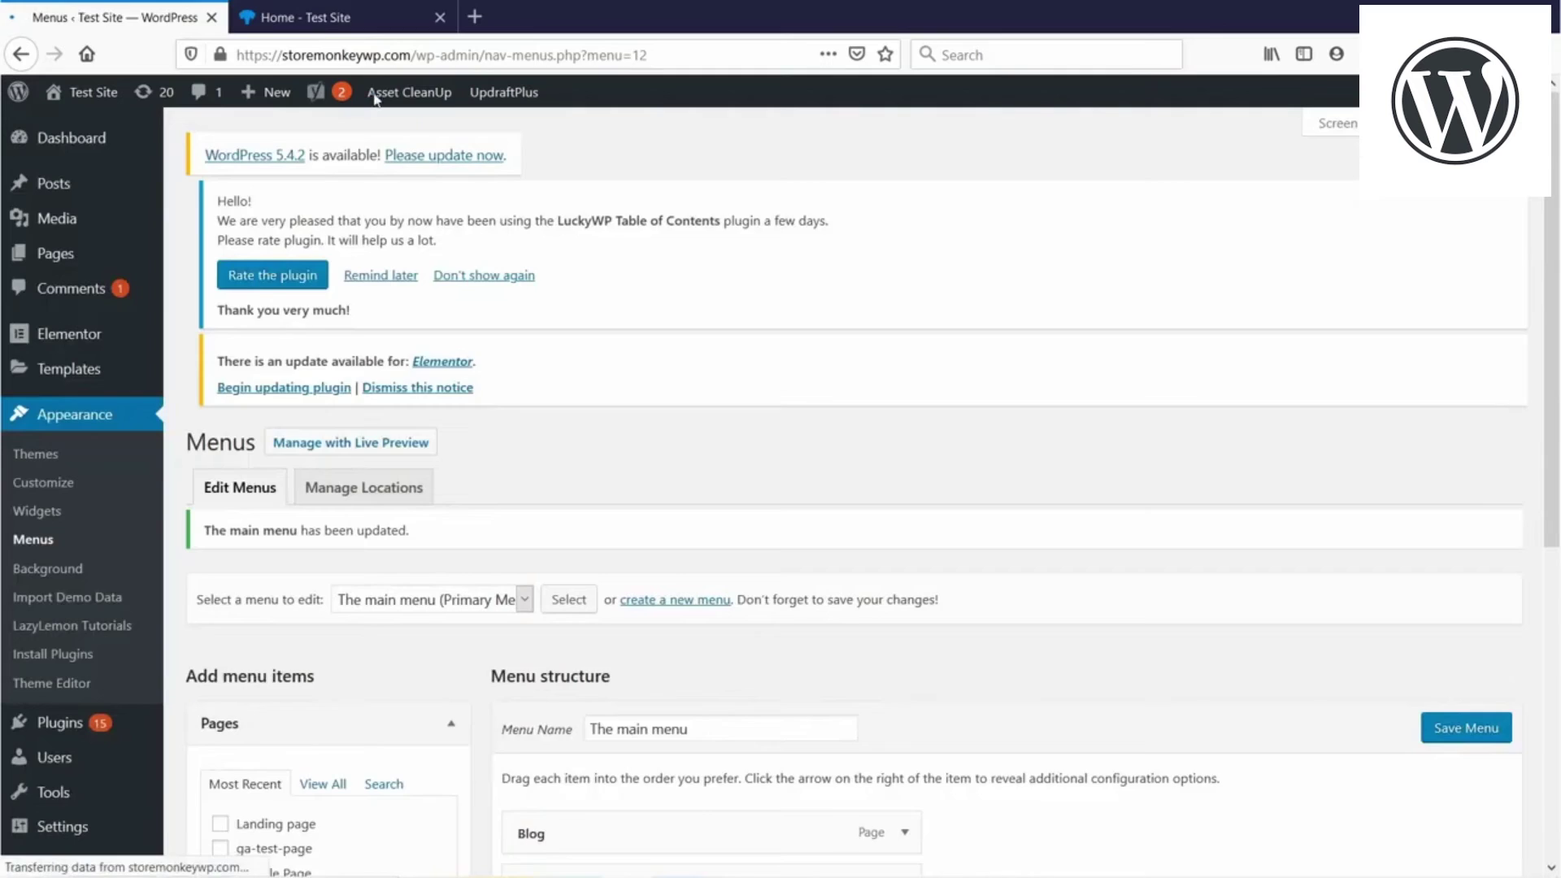
click(310, 22)
click(354, 56)
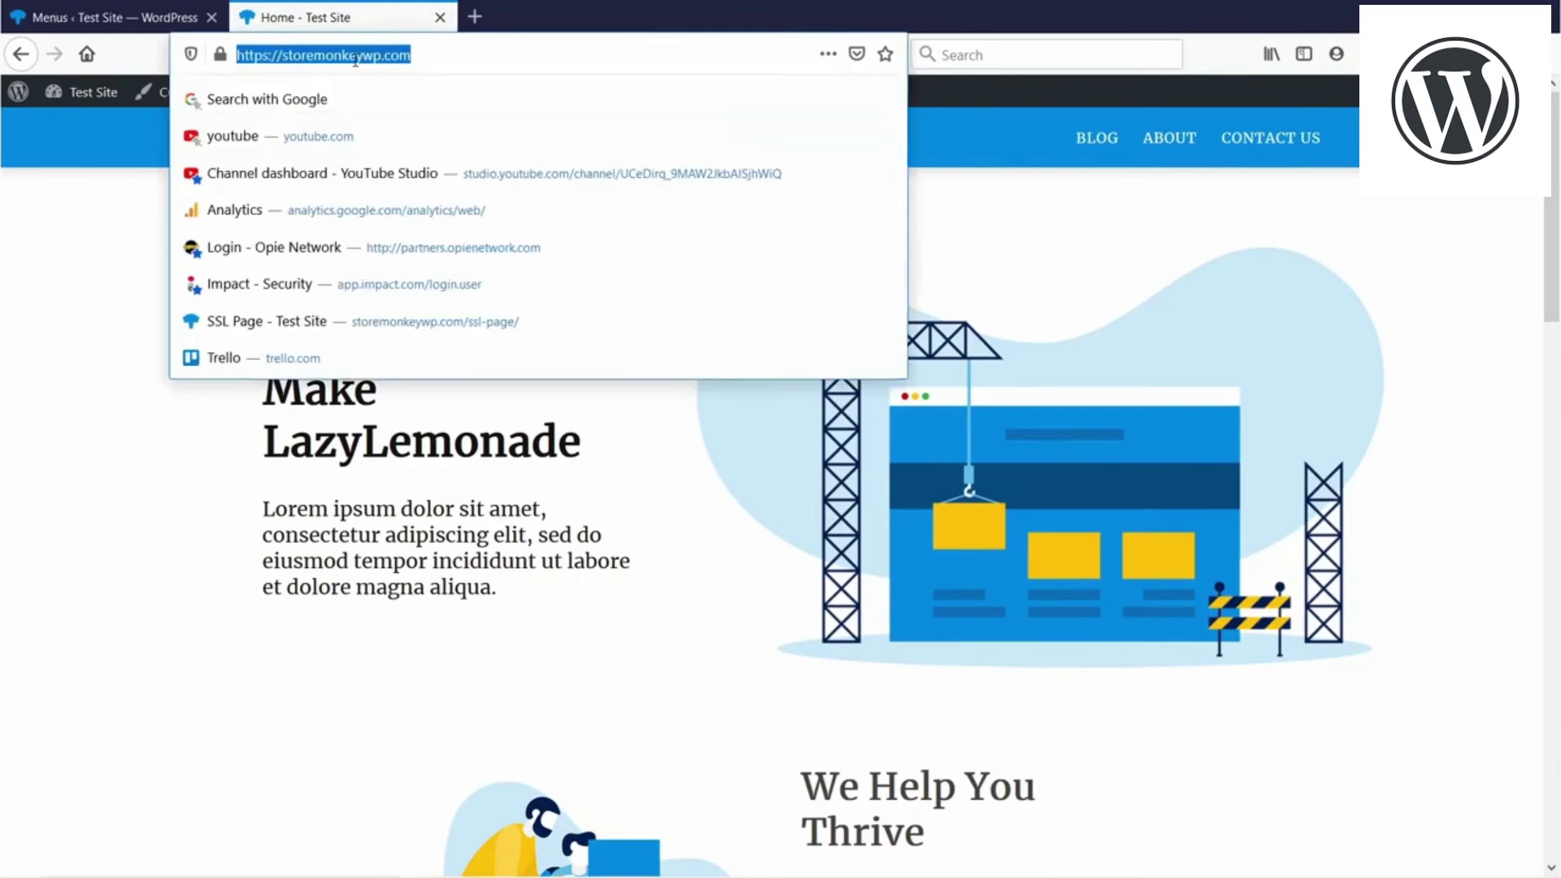
key(Return)
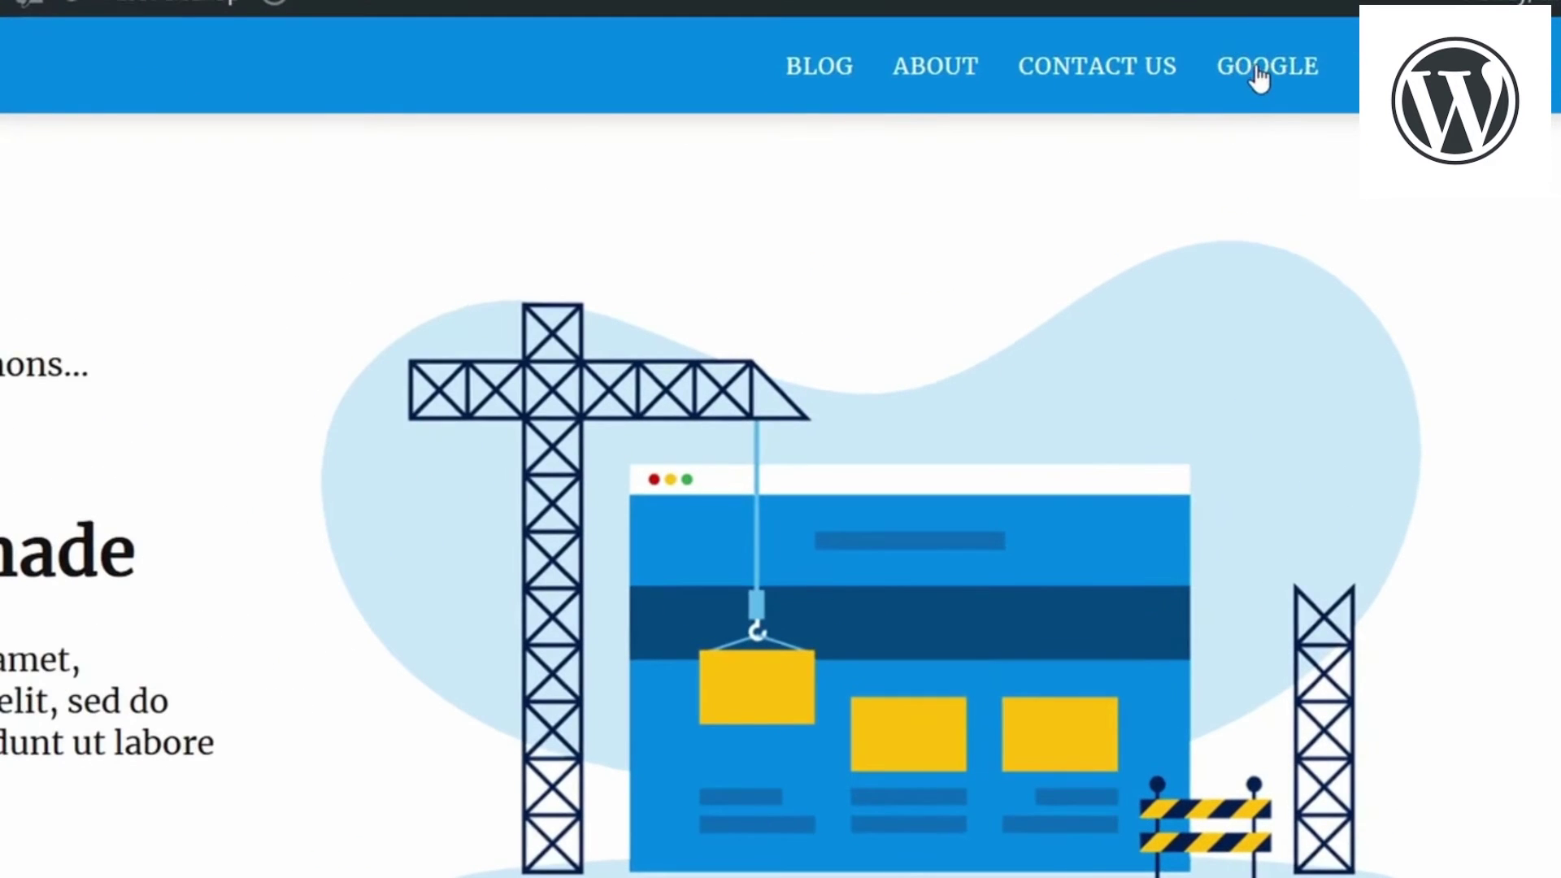
click(1259, 76)
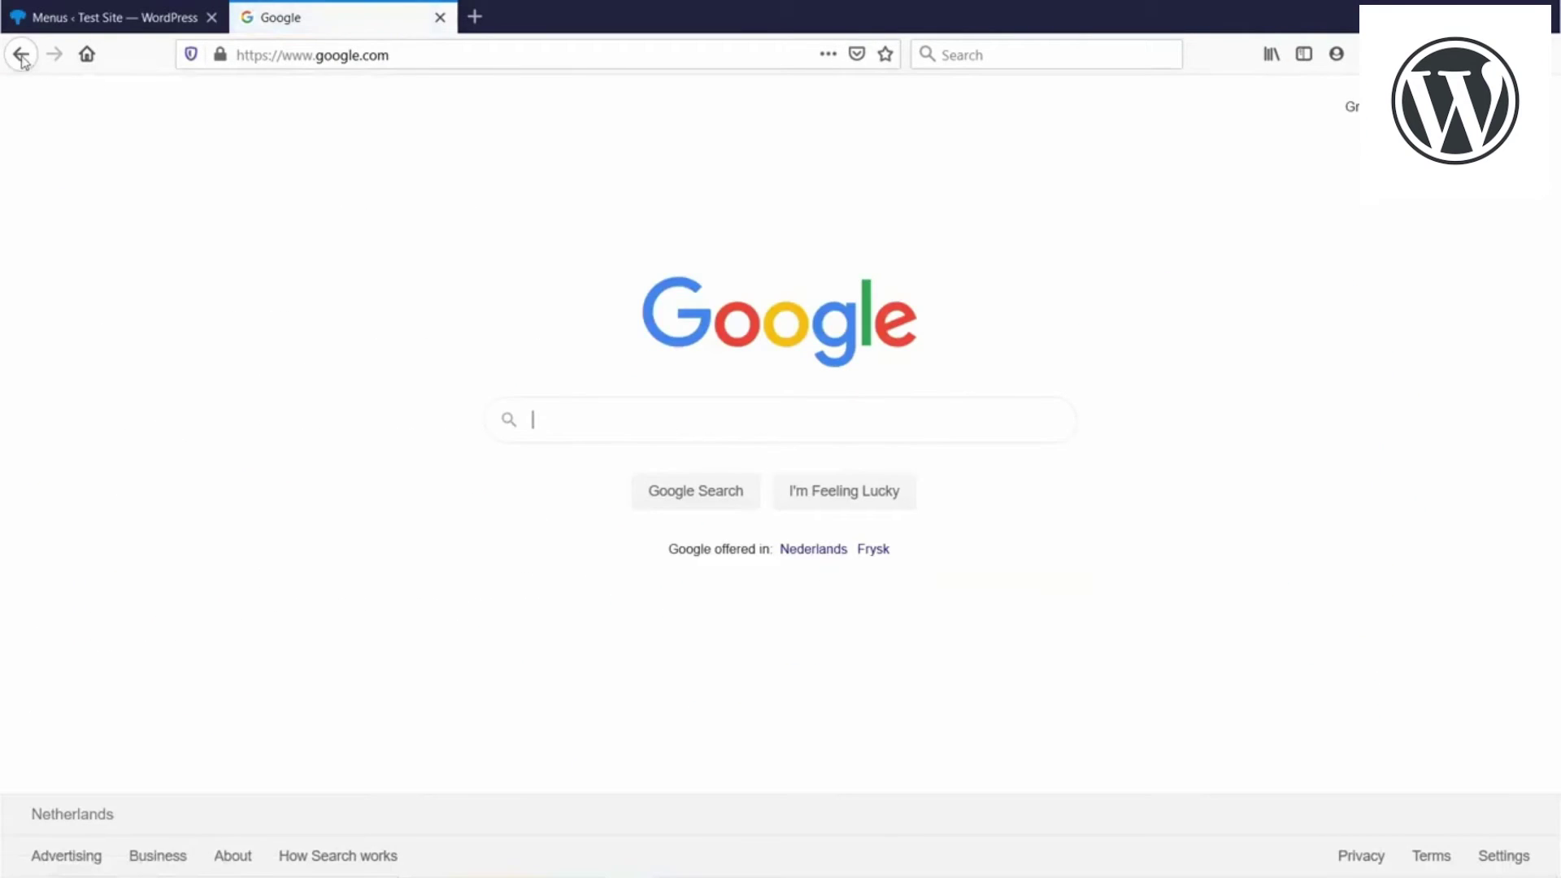
click(21, 54)
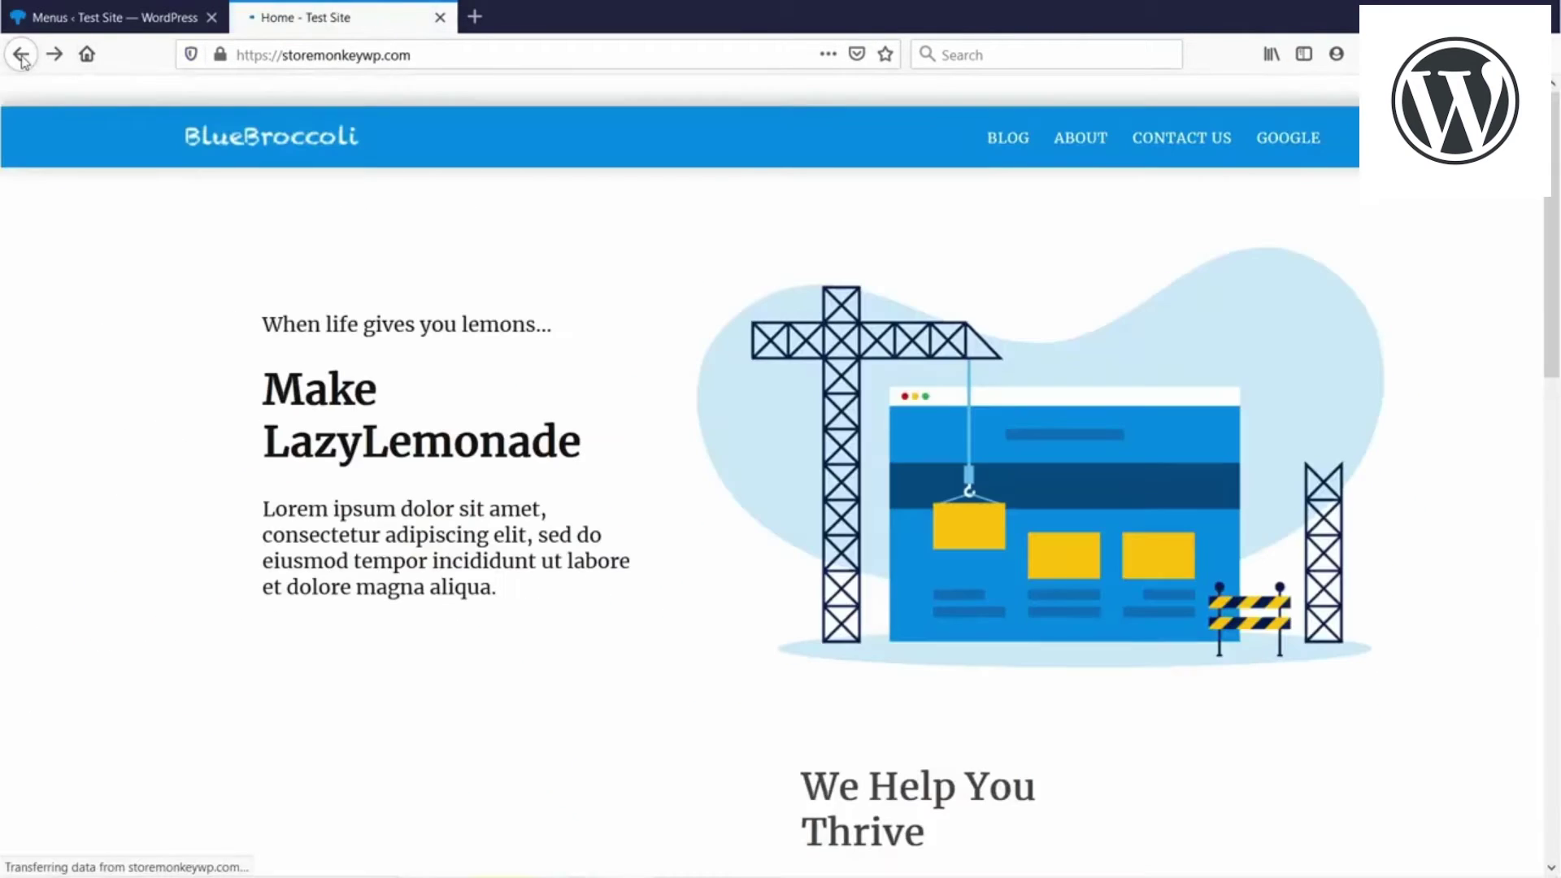
Step: Add the Trends and Tips categories from the Categories box to the main menu
click(126, 22)
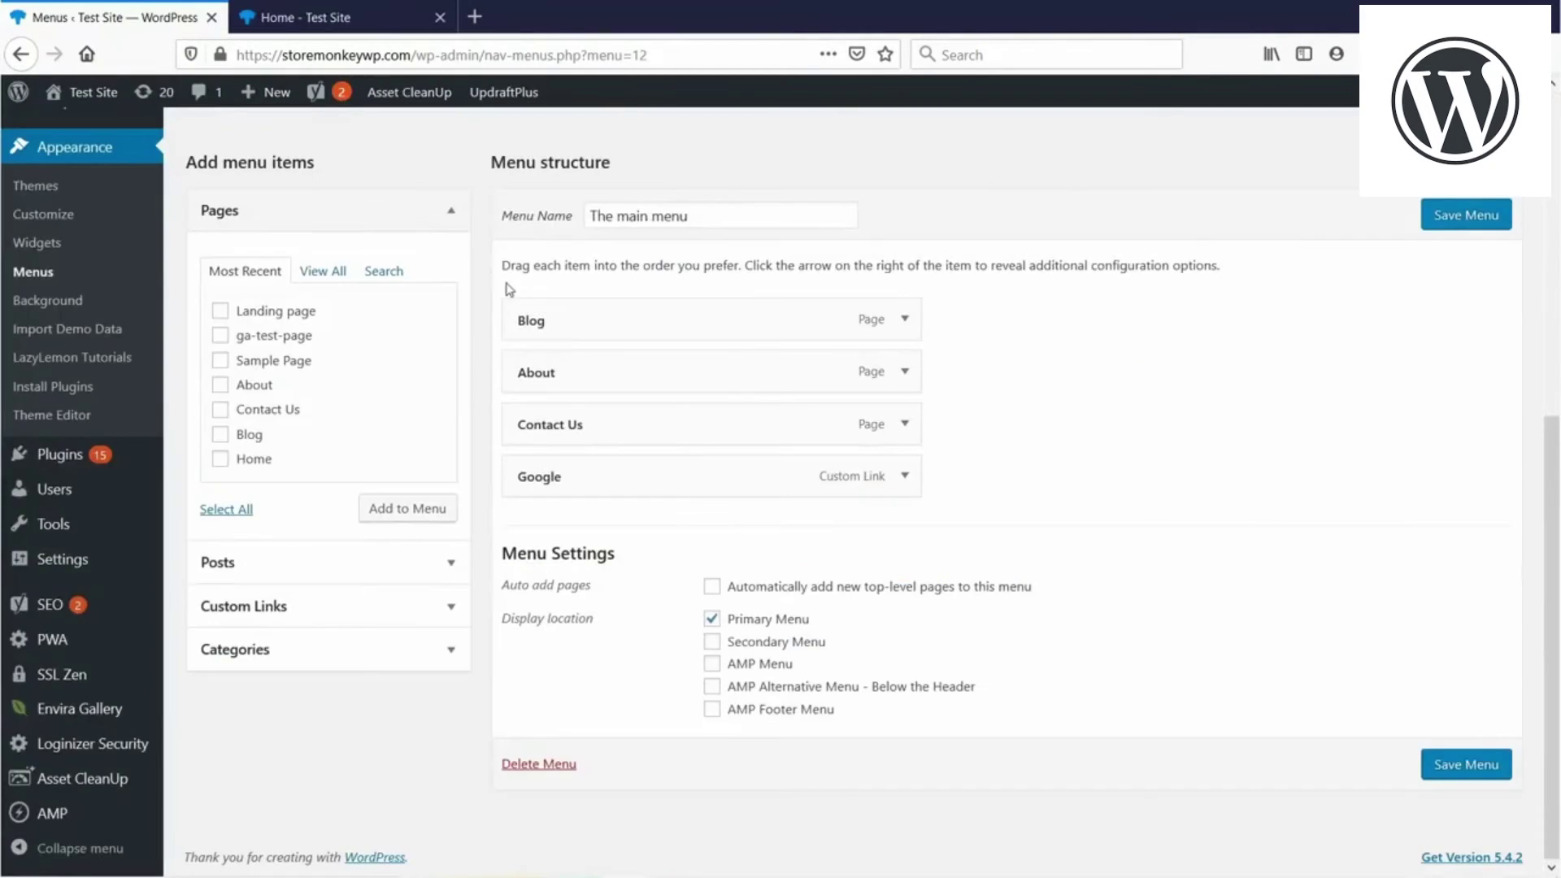
click(451, 649)
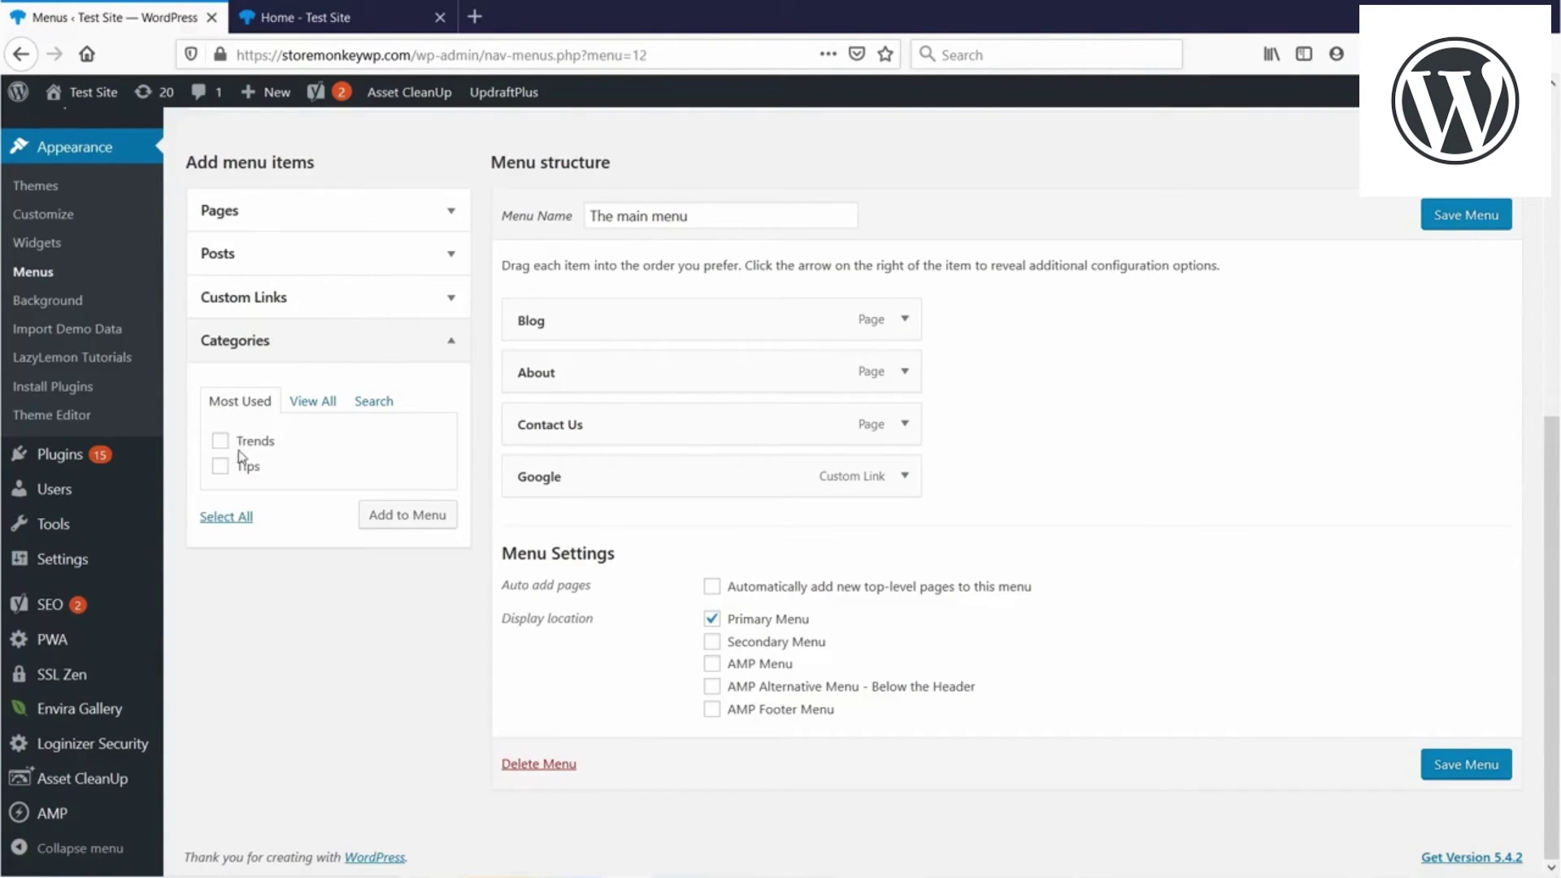
click(221, 441)
click(411, 517)
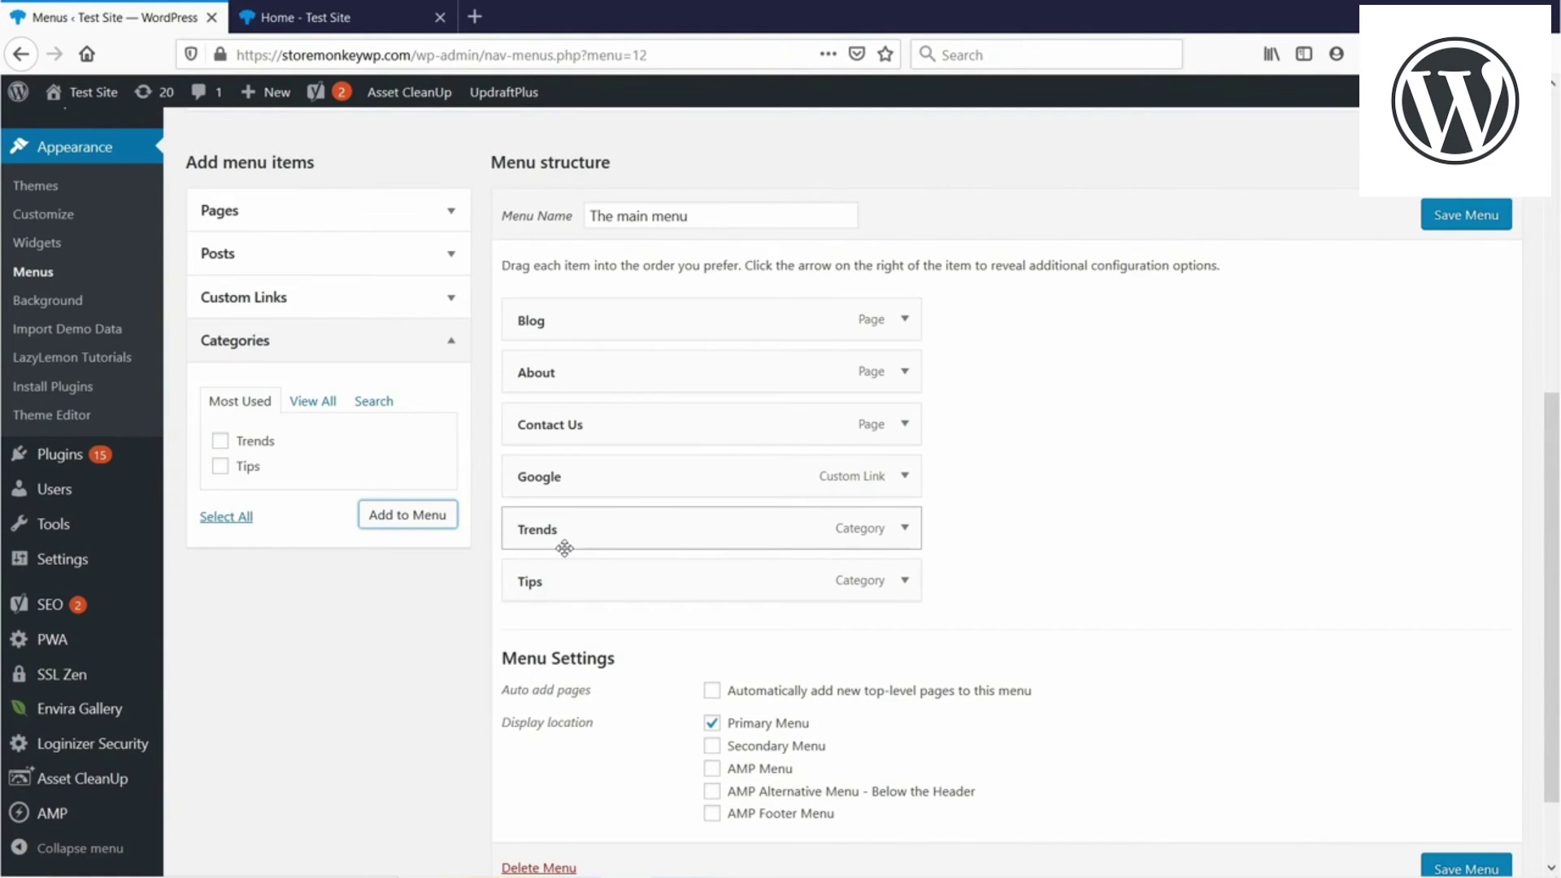
Step: Drag Trends and Tips rightward so both become sub-items of Google
drag(562, 527, 613, 523)
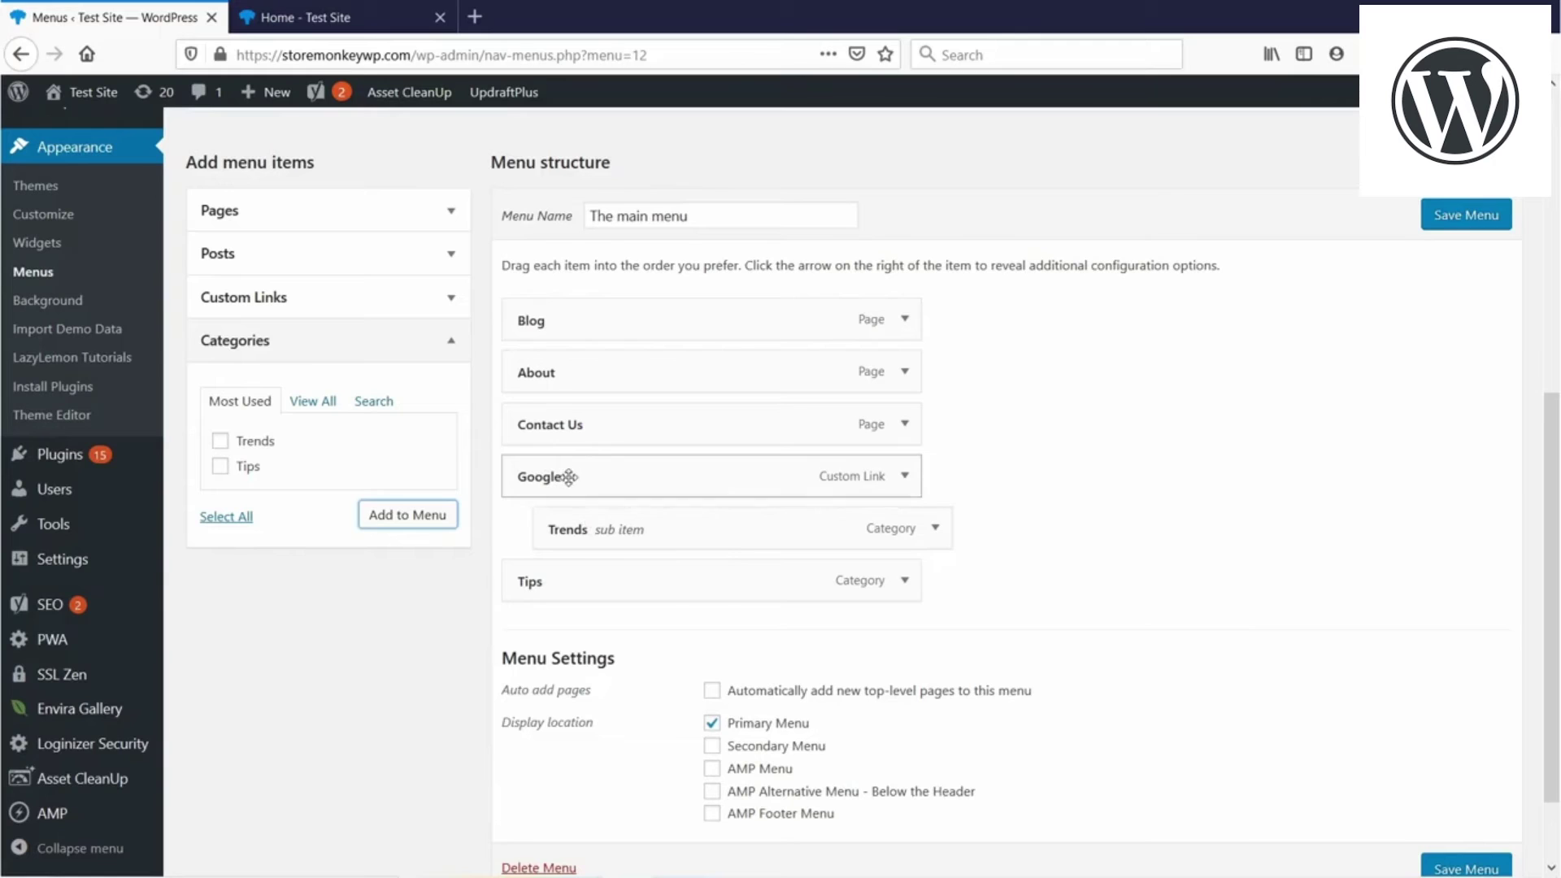
drag(550, 581, 591, 582)
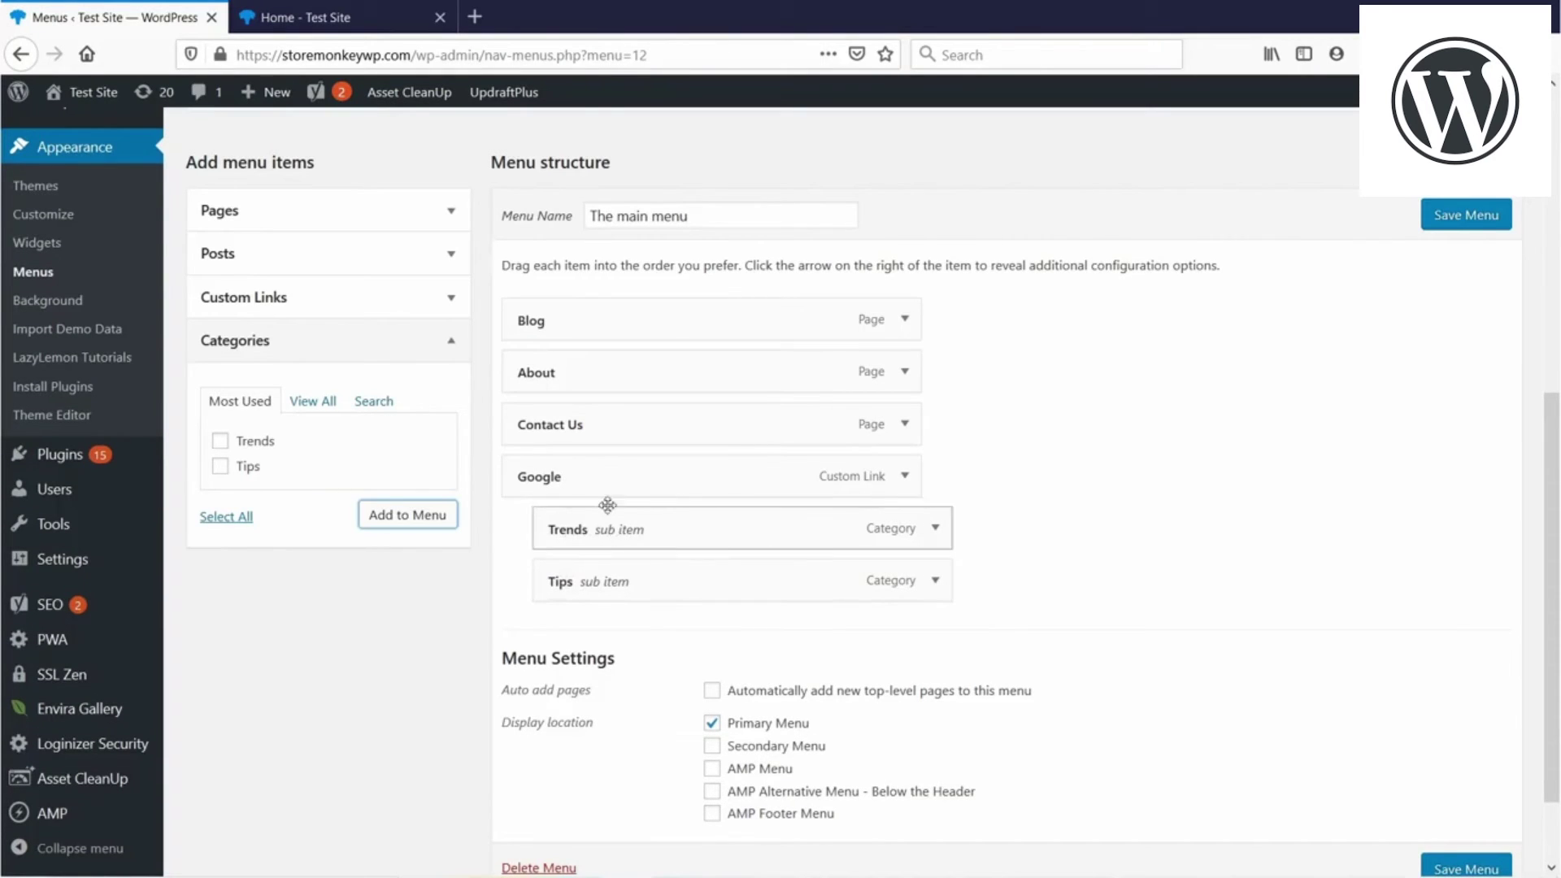
scroll(582, 477, up, 1)
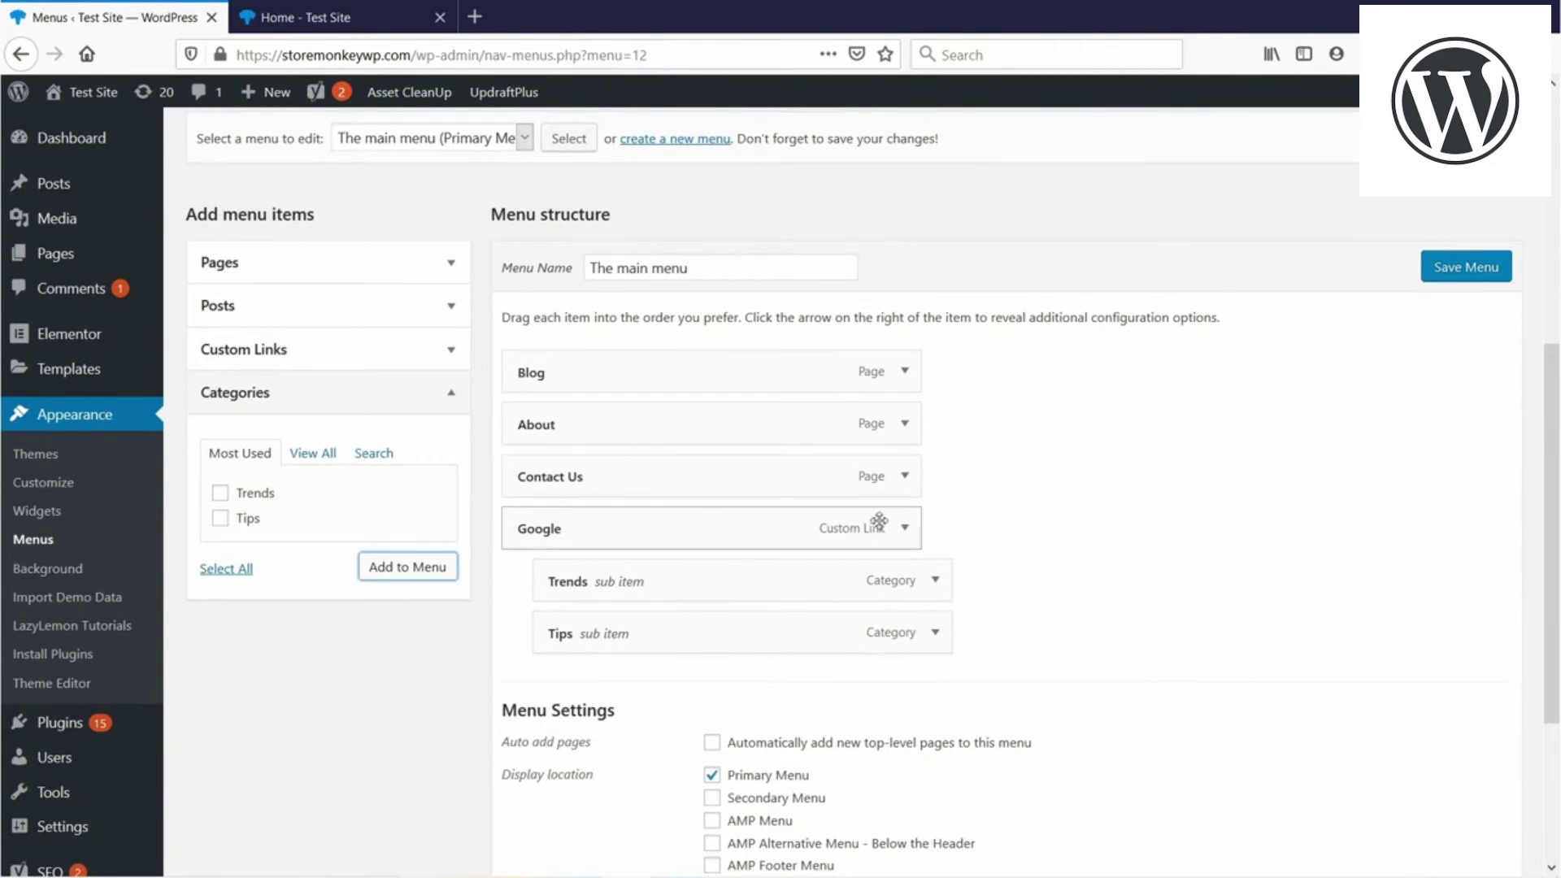
Step: Clear the Google item's URL and select its label for renaming to Categories
click(903, 527)
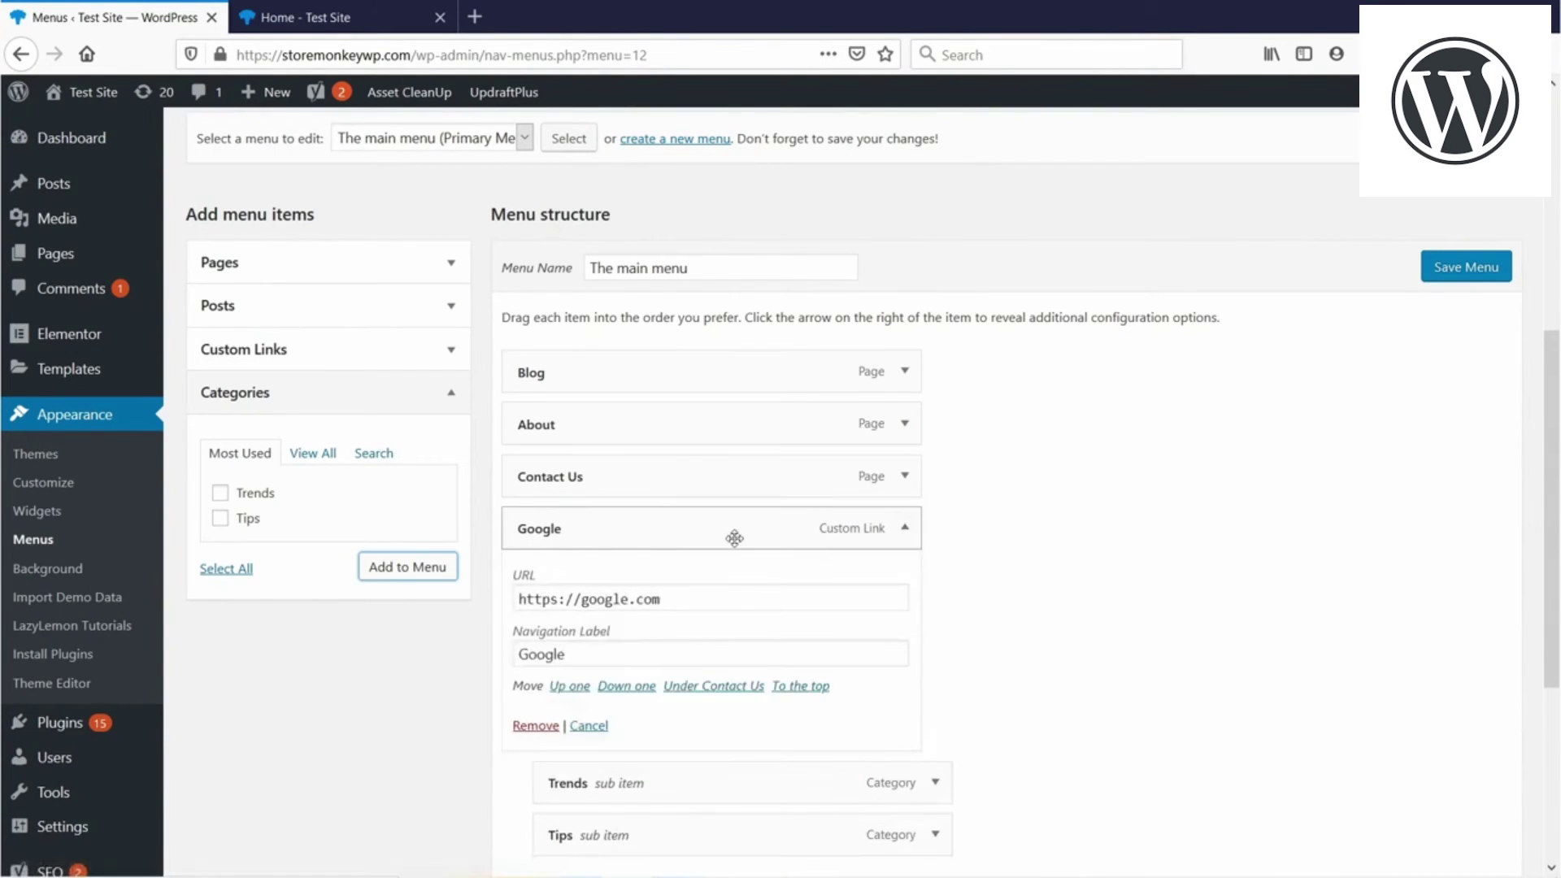
drag(686, 597, 477, 478)
scroll(477, 478, down, 2)
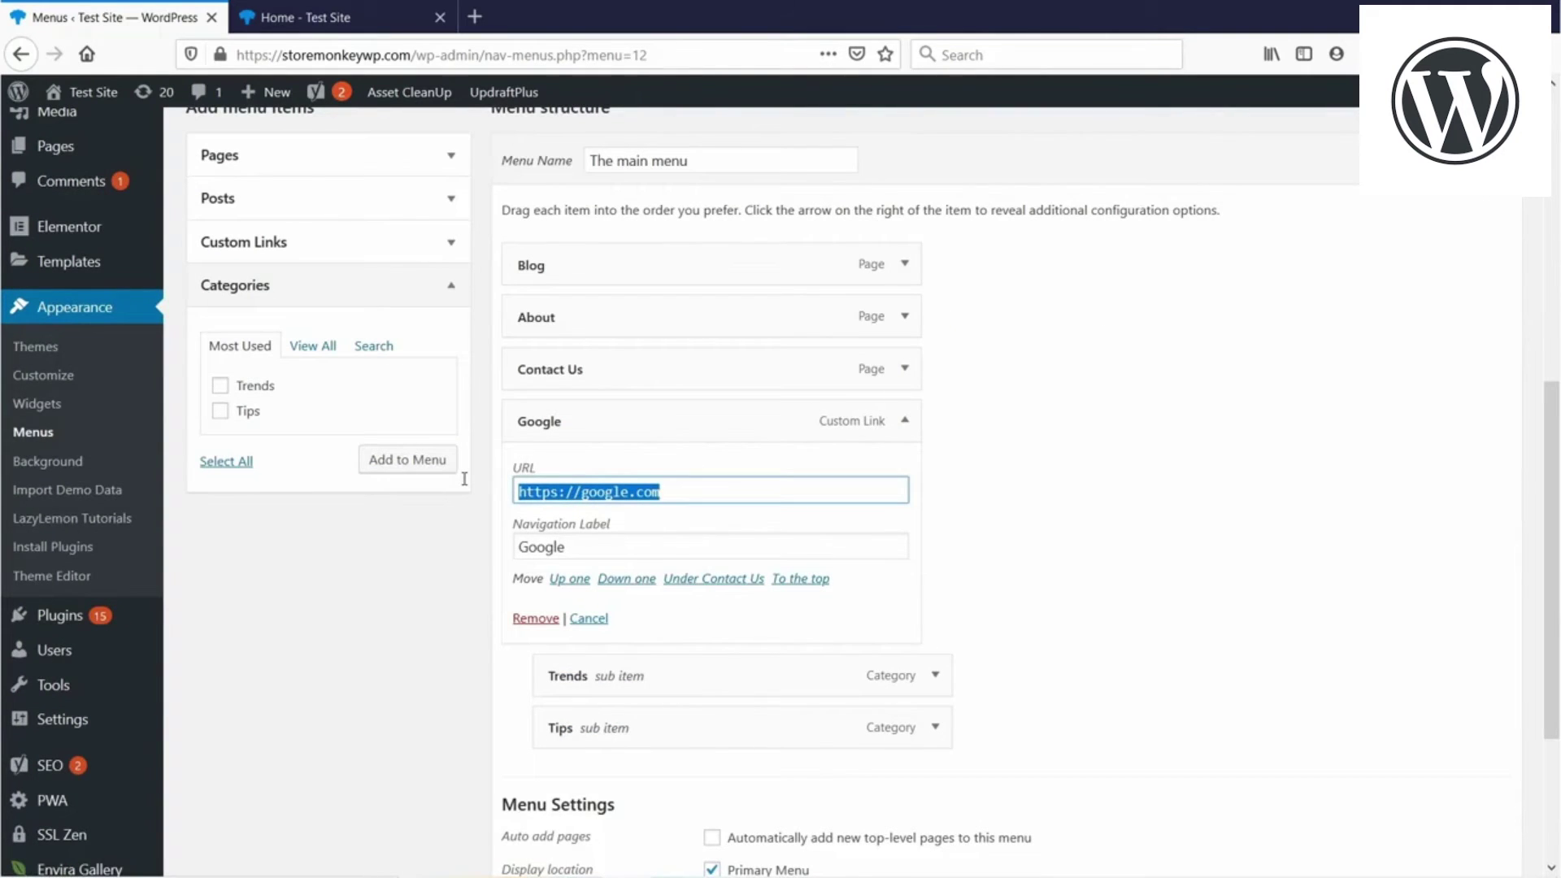
key(BackSpace)
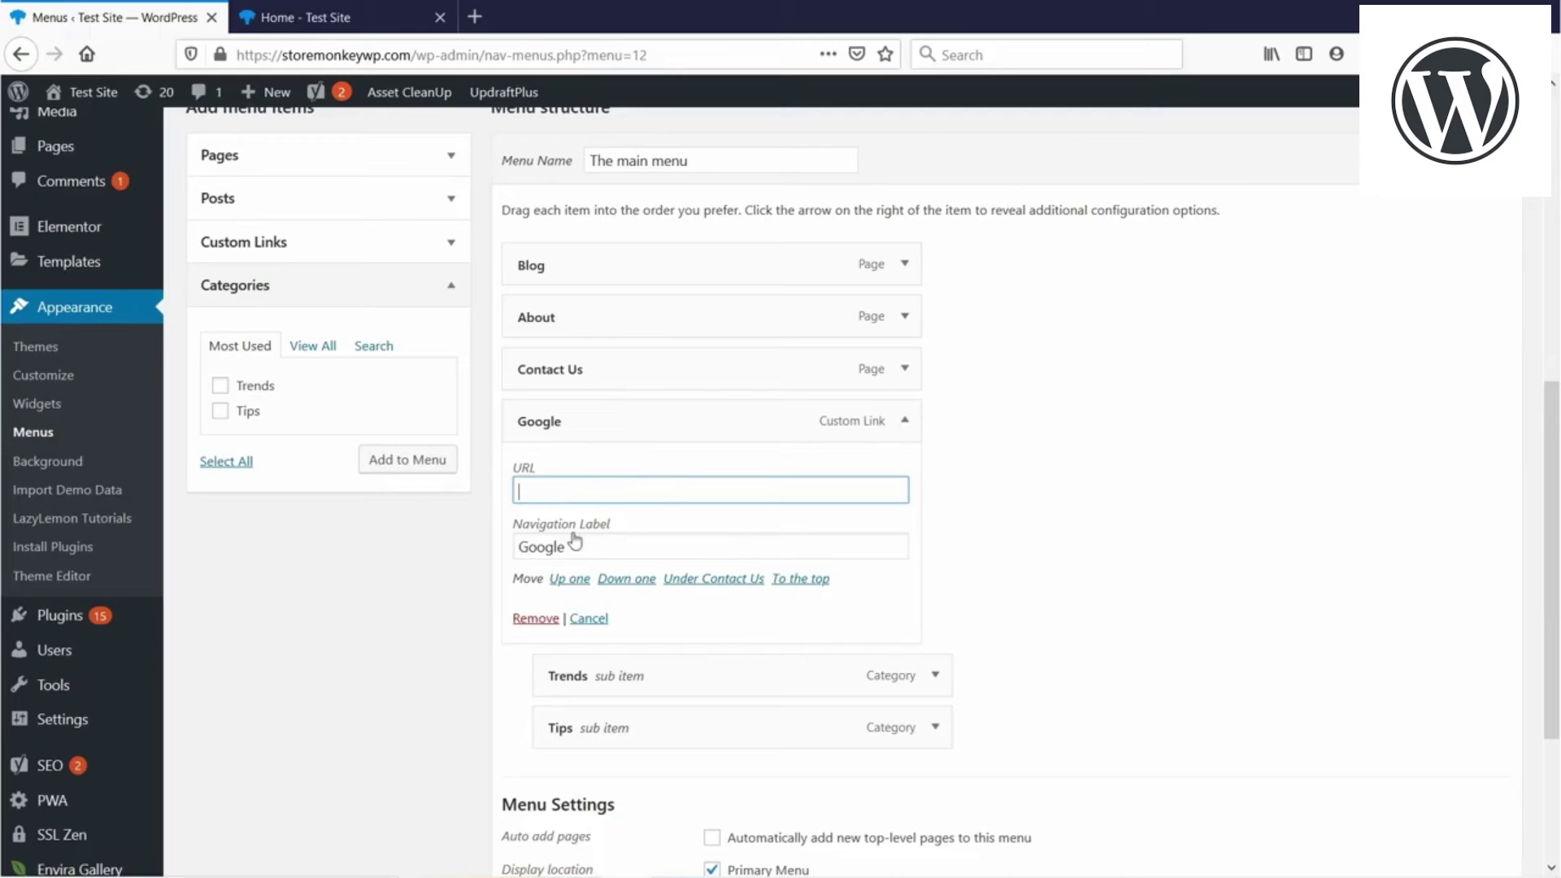
drag(591, 547, 482, 553)
text(category)
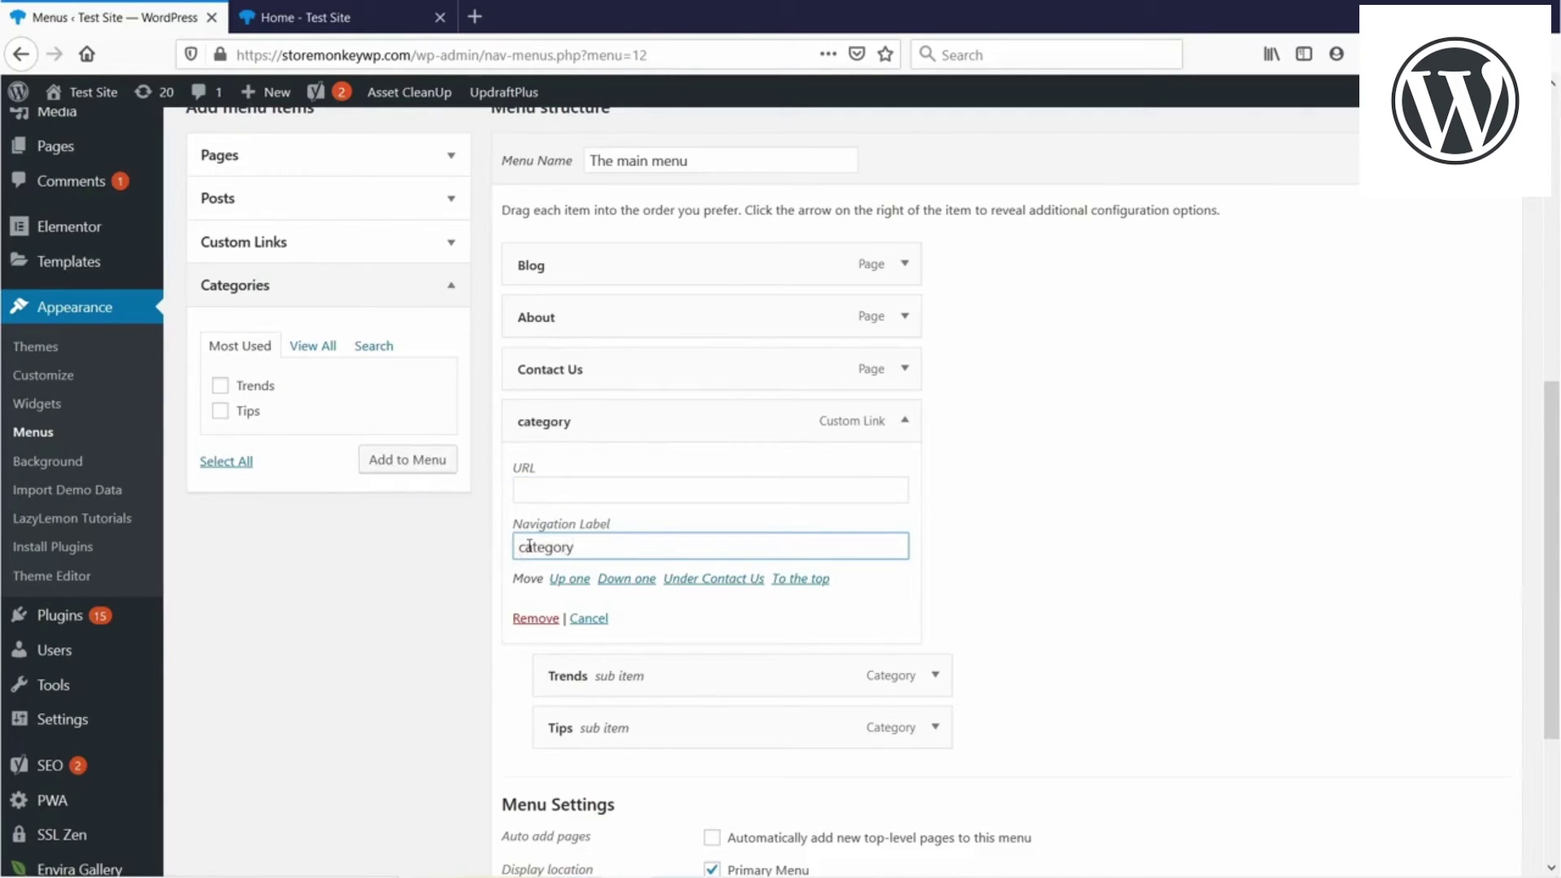
text(C)
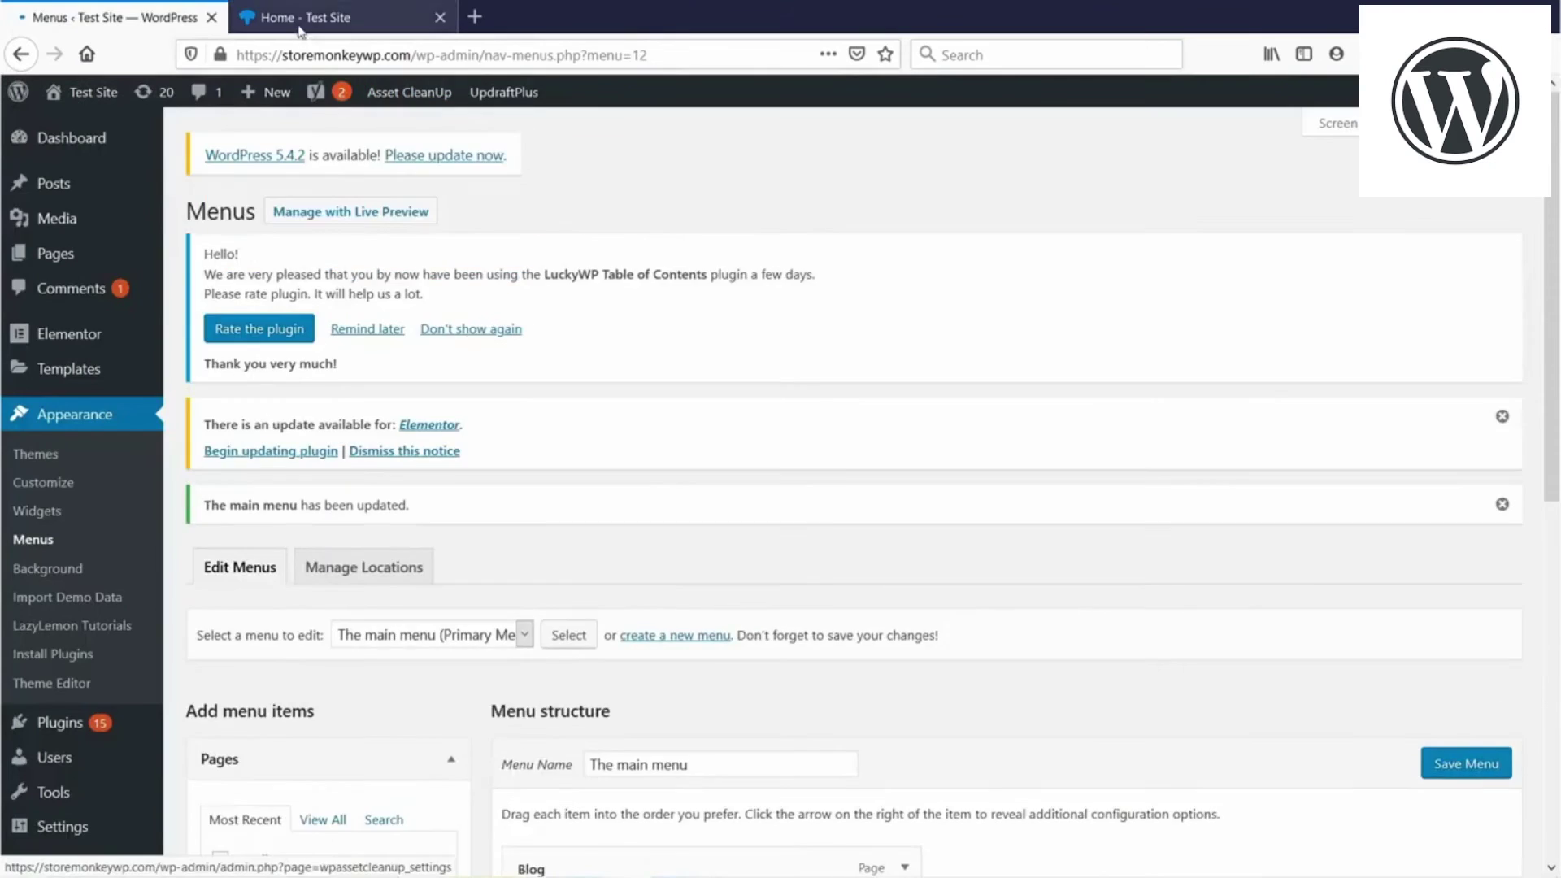
Step: Reload the homepage, open the Trends archive from the header, then return to the menu editor
click(320, 19)
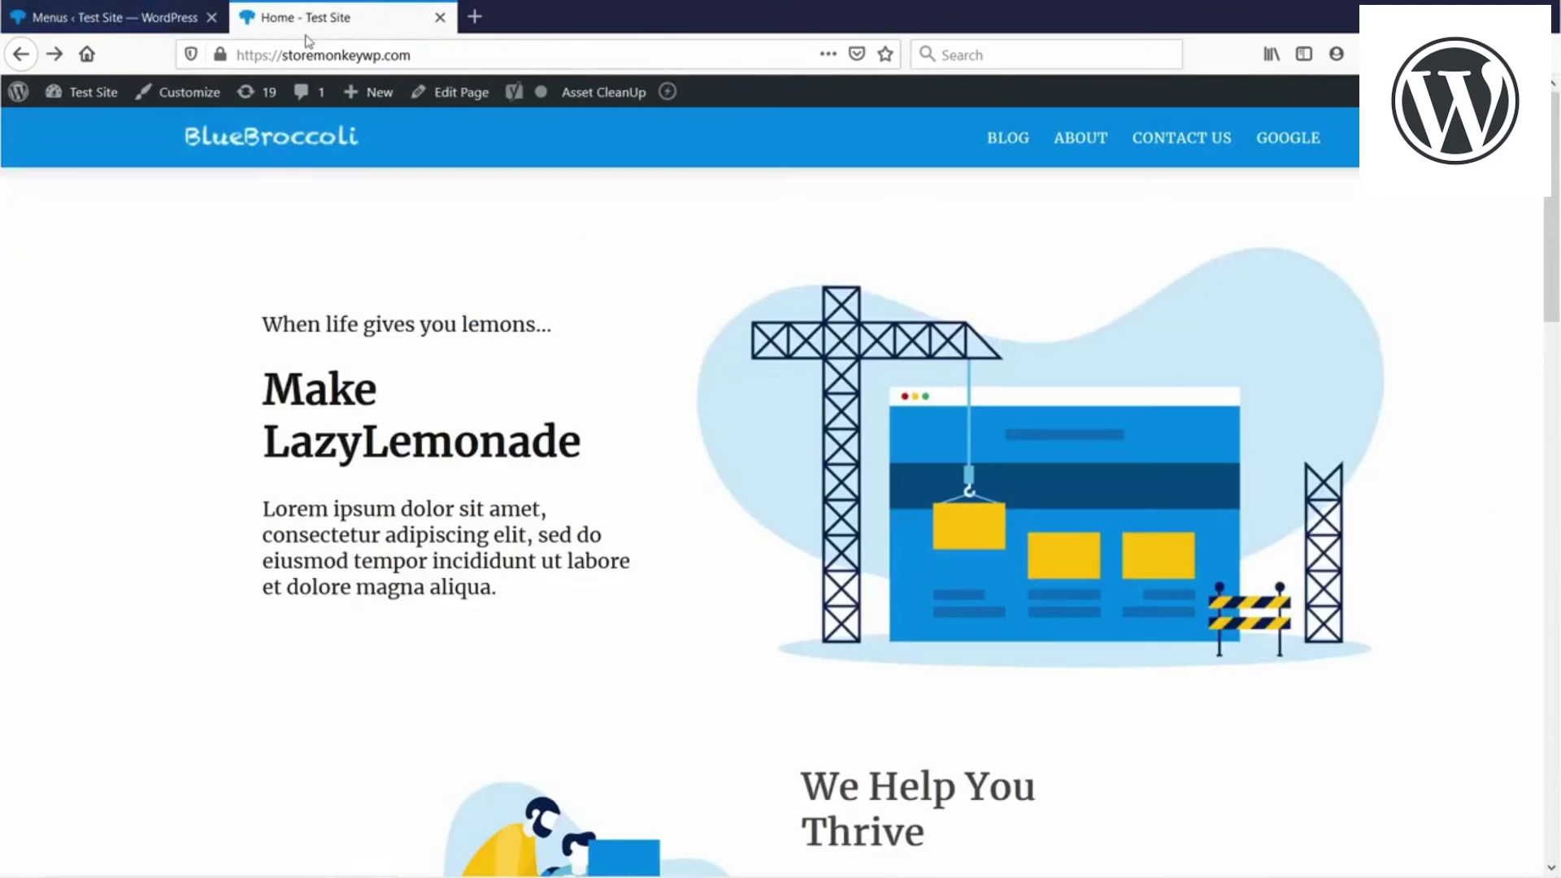
click(335, 49)
key(Return)
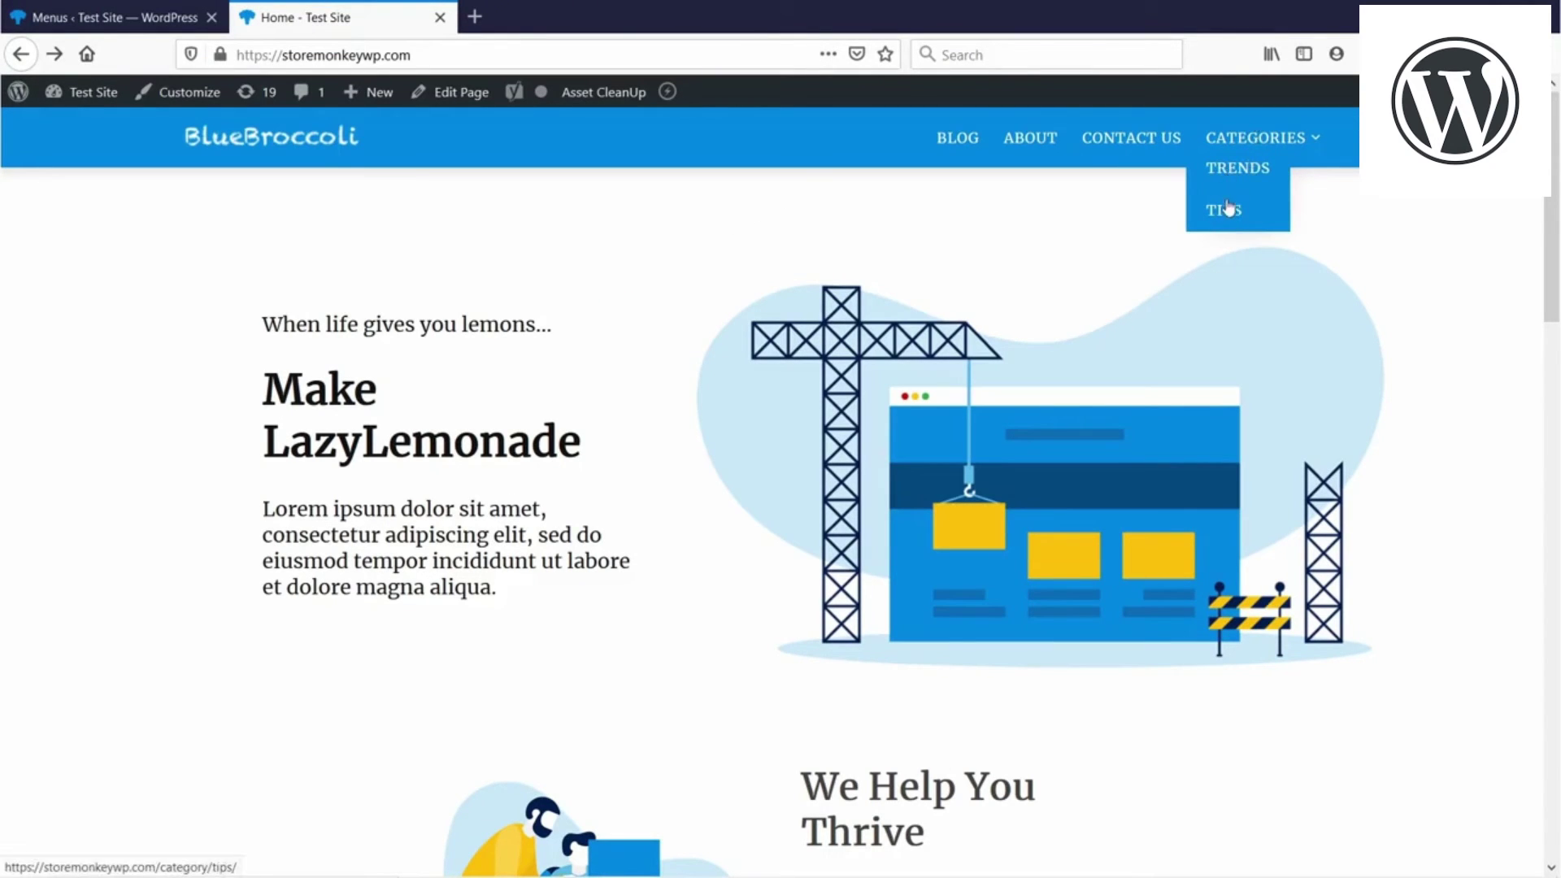
click(1227, 168)
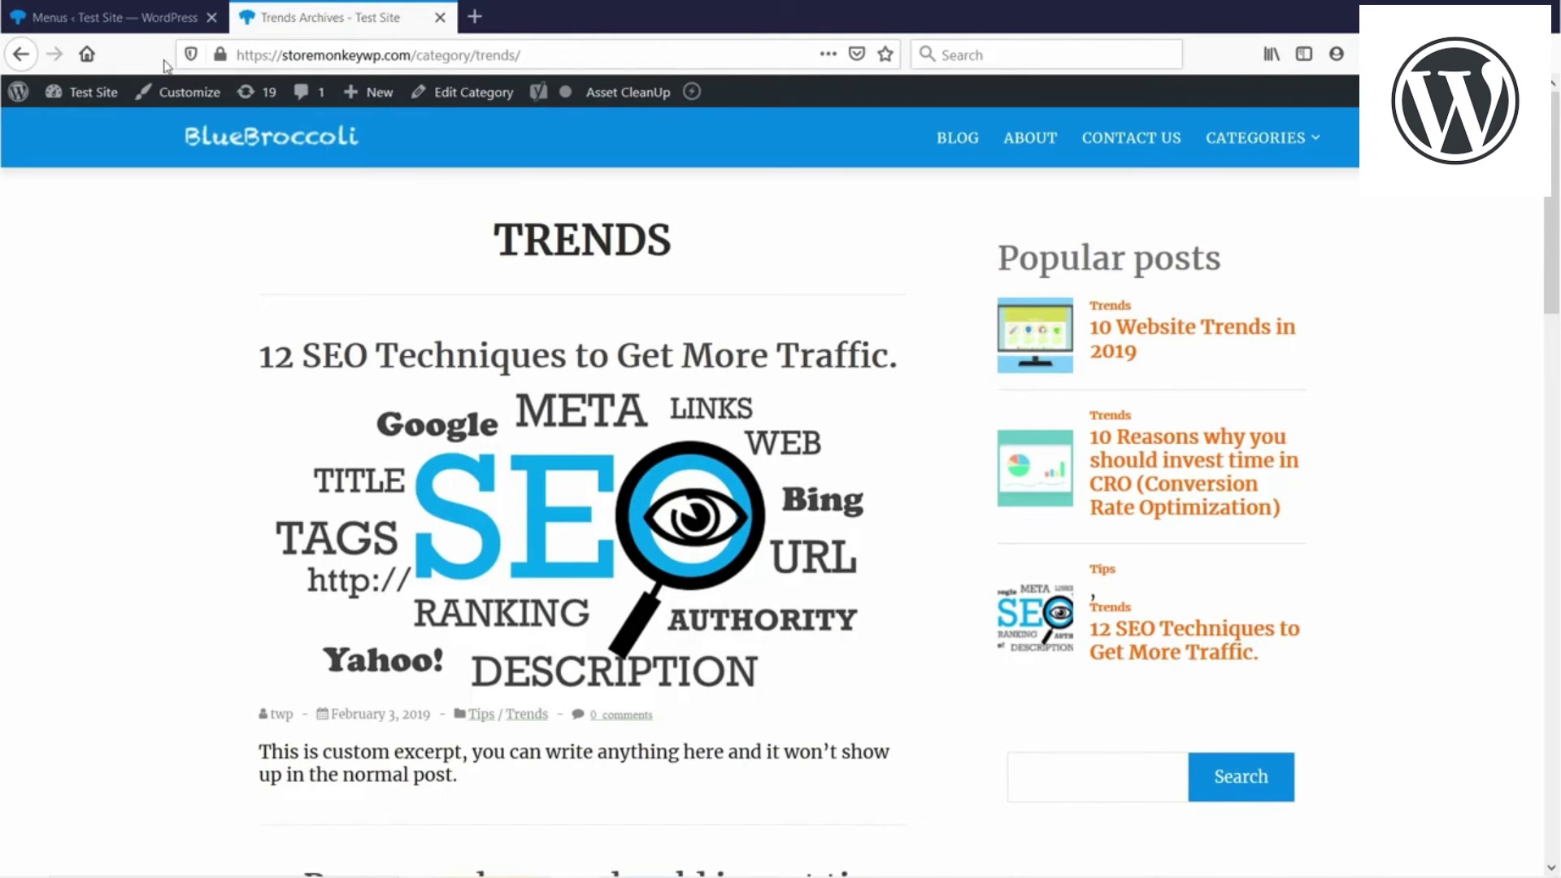
click(119, 23)
scroll(503, 271, down, 4)
scroll(503, 272, down, 2)
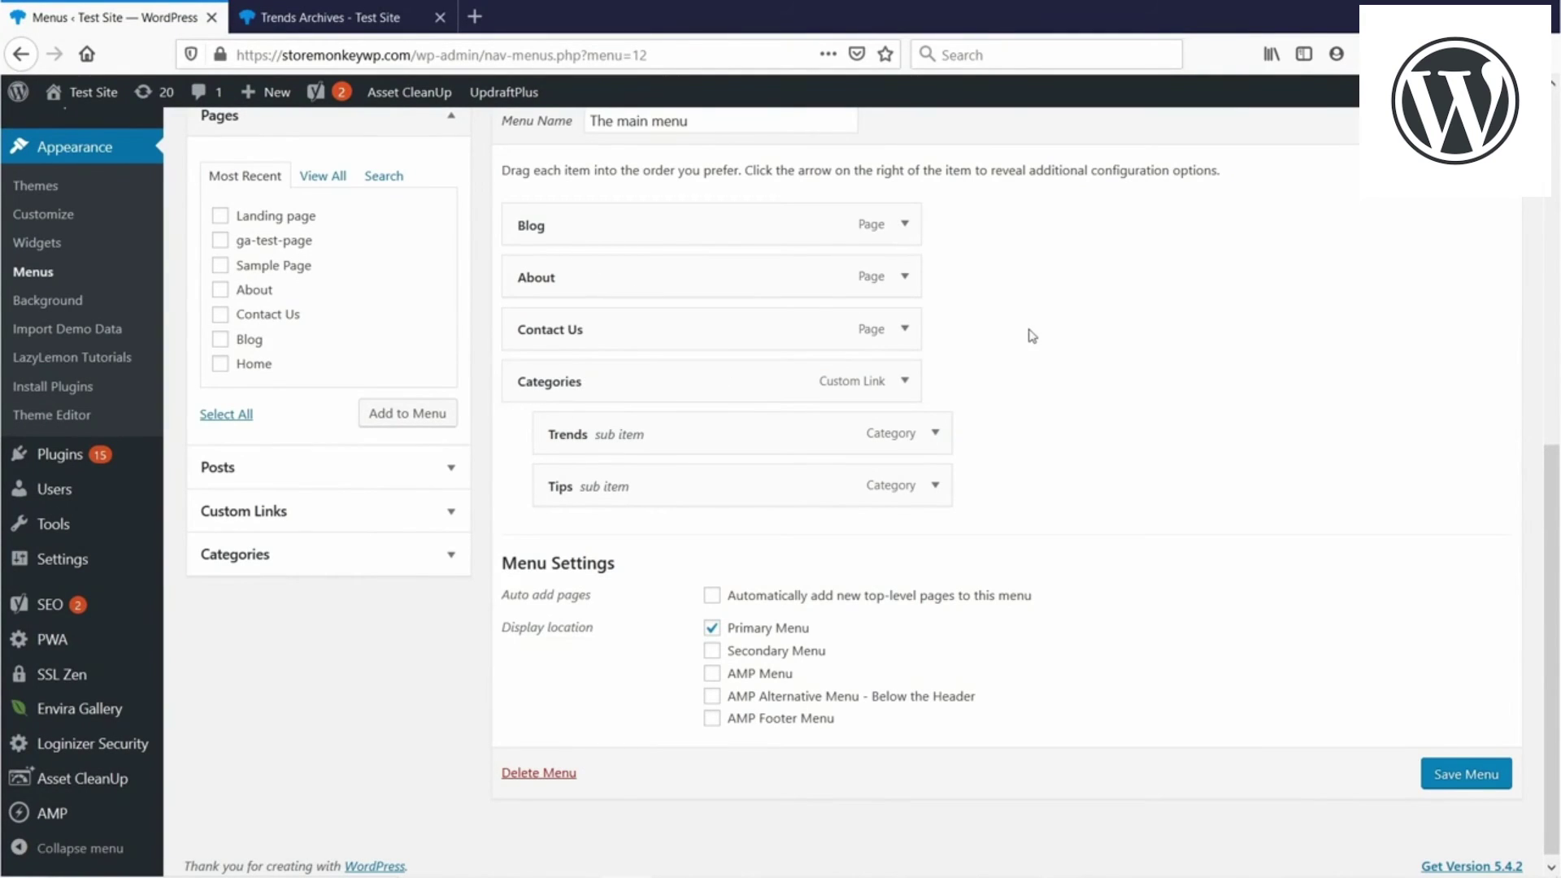
Step: Delete the About item from the main menu, briefly checking the Trends archive page
click(903, 280)
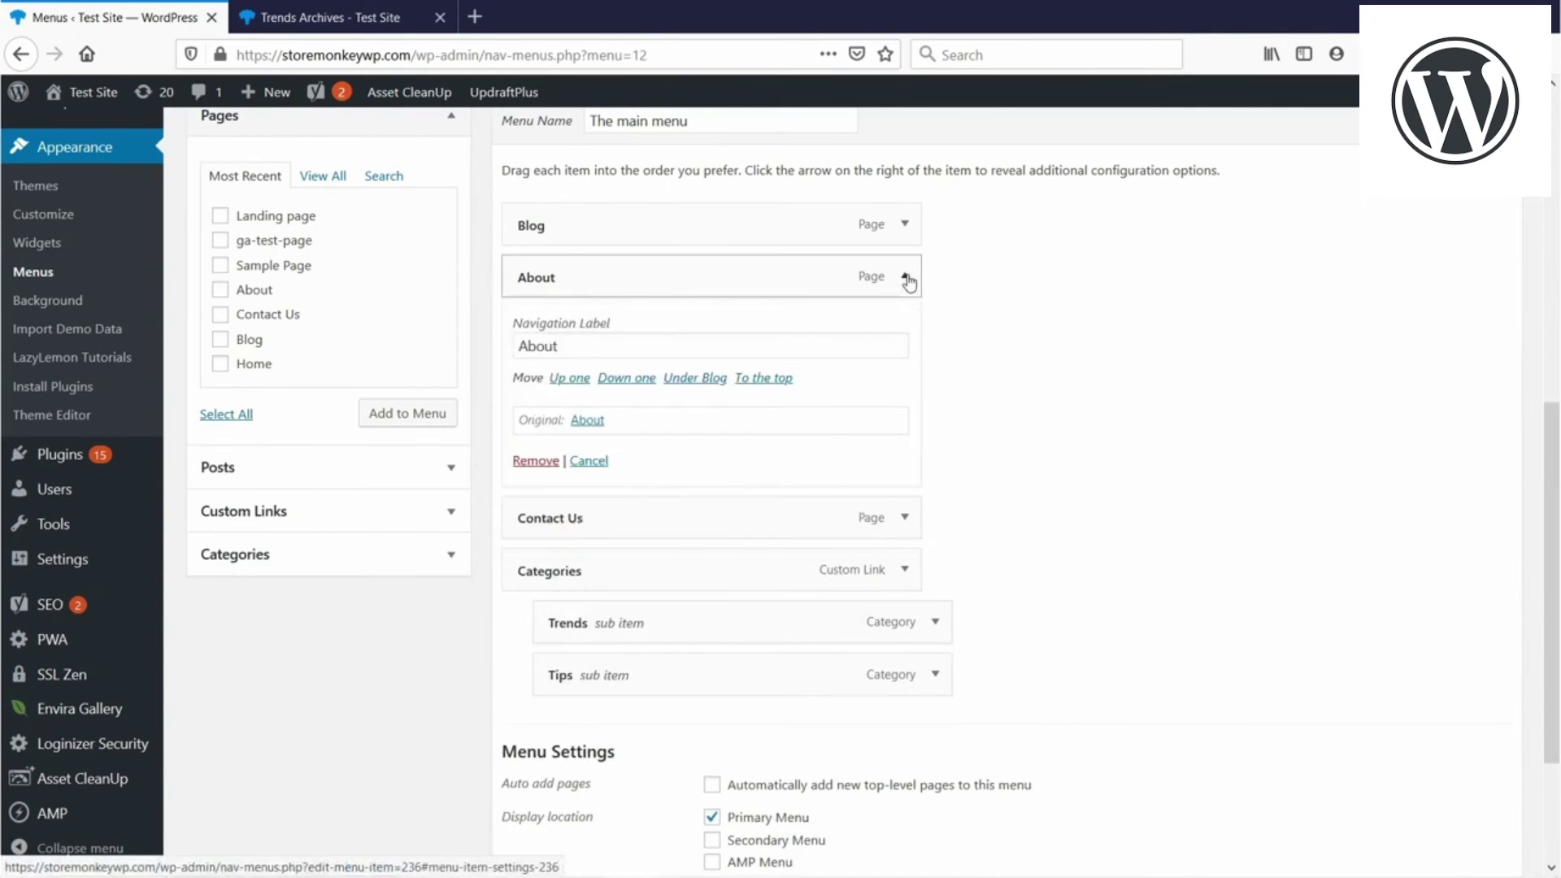
click(532, 461)
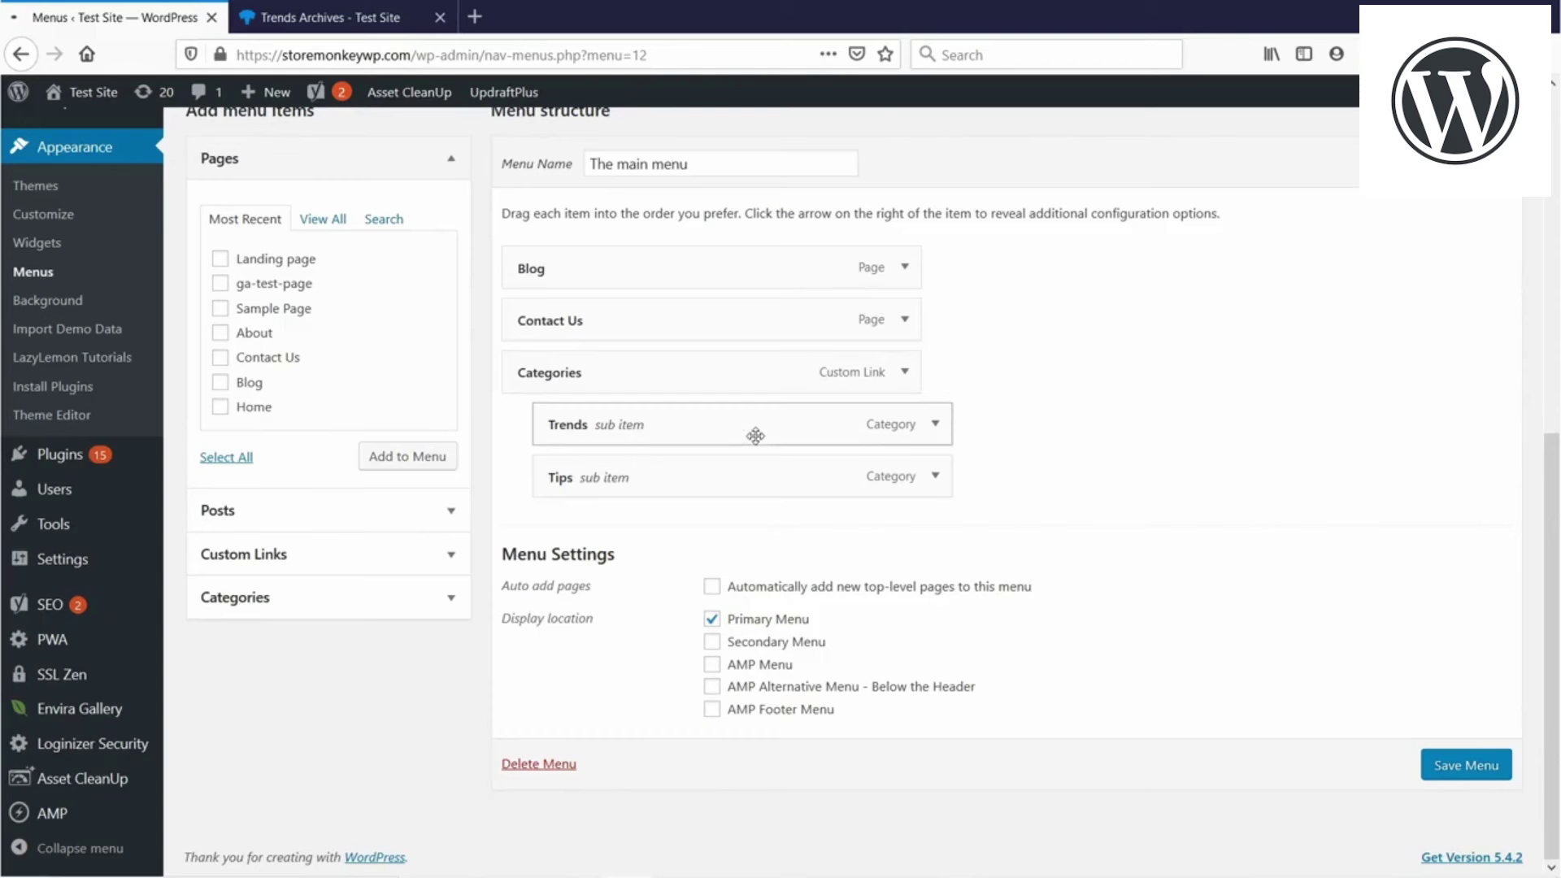
click(324, 17)
click(122, 20)
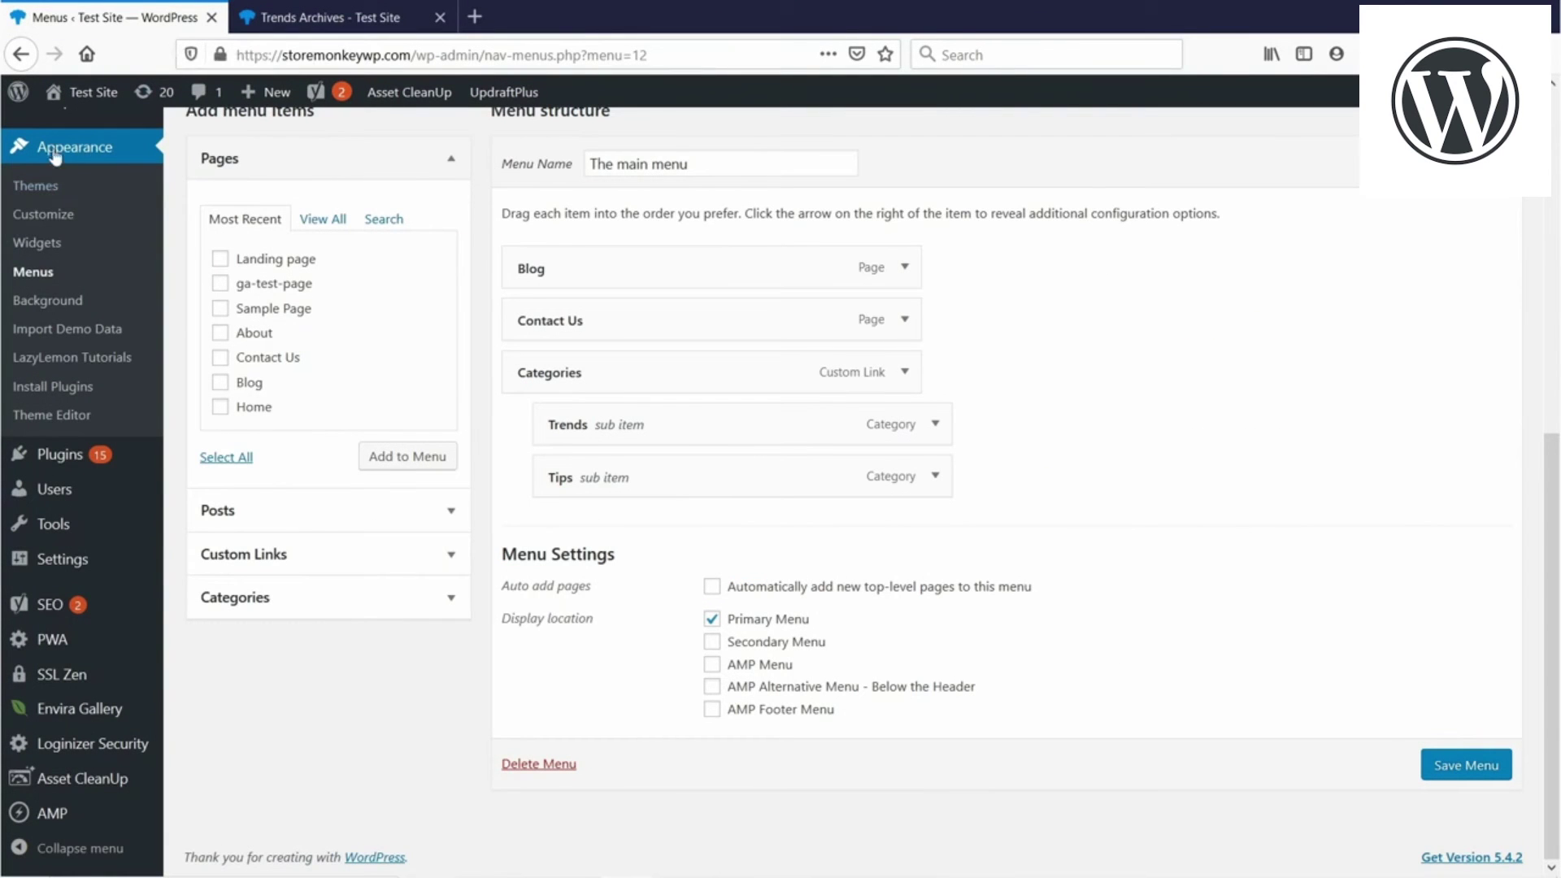
Step: Open Appearance > Customize in a new browser tab alongside the menu editor
right_click(55, 223)
click(98, 232)
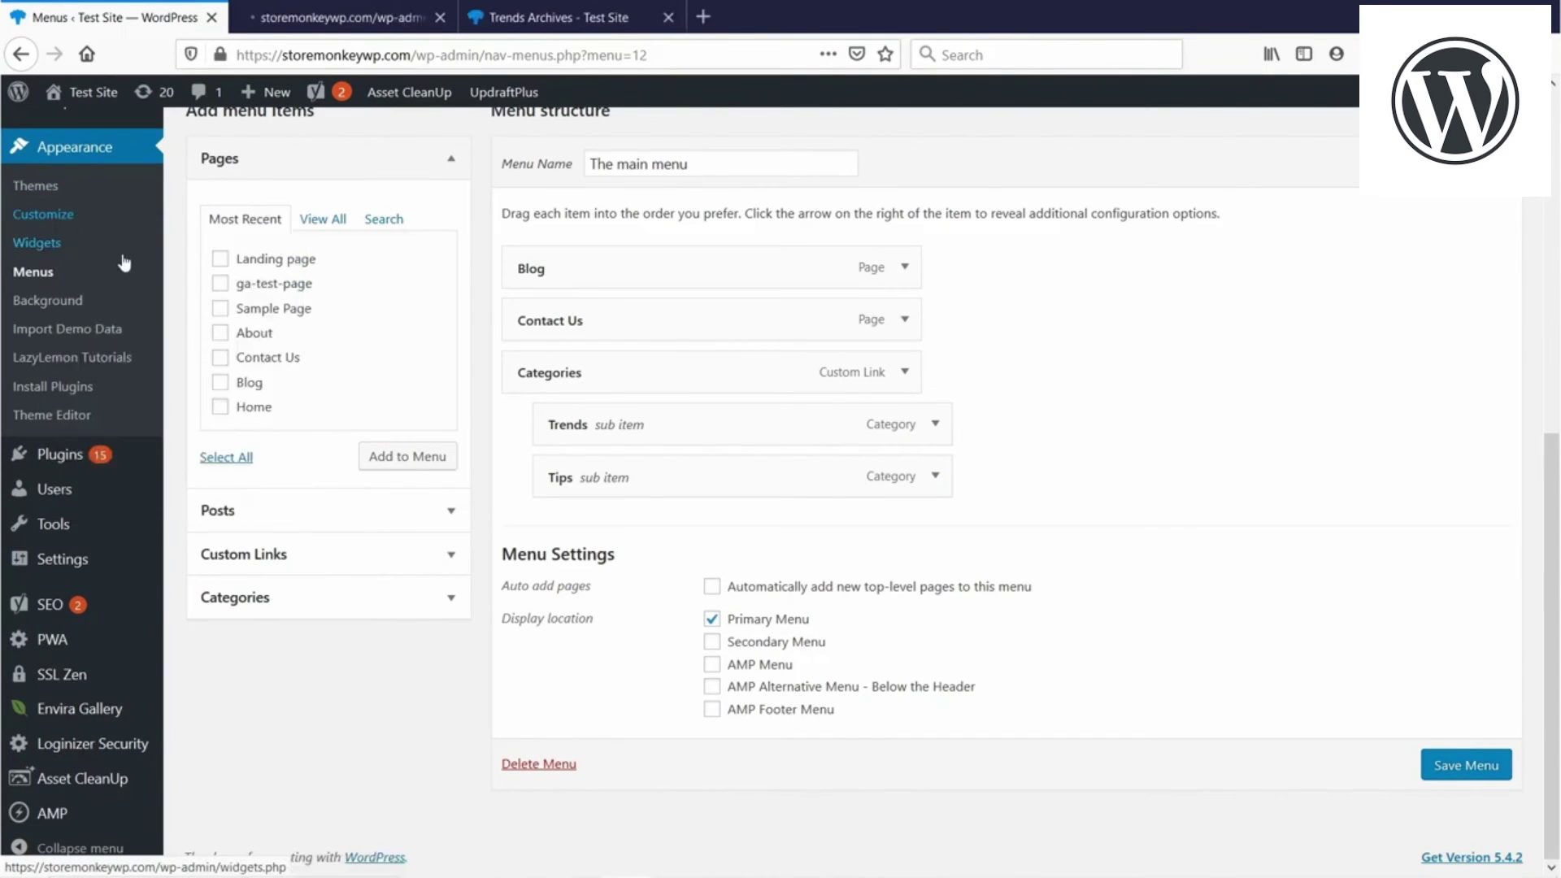
click(309, 22)
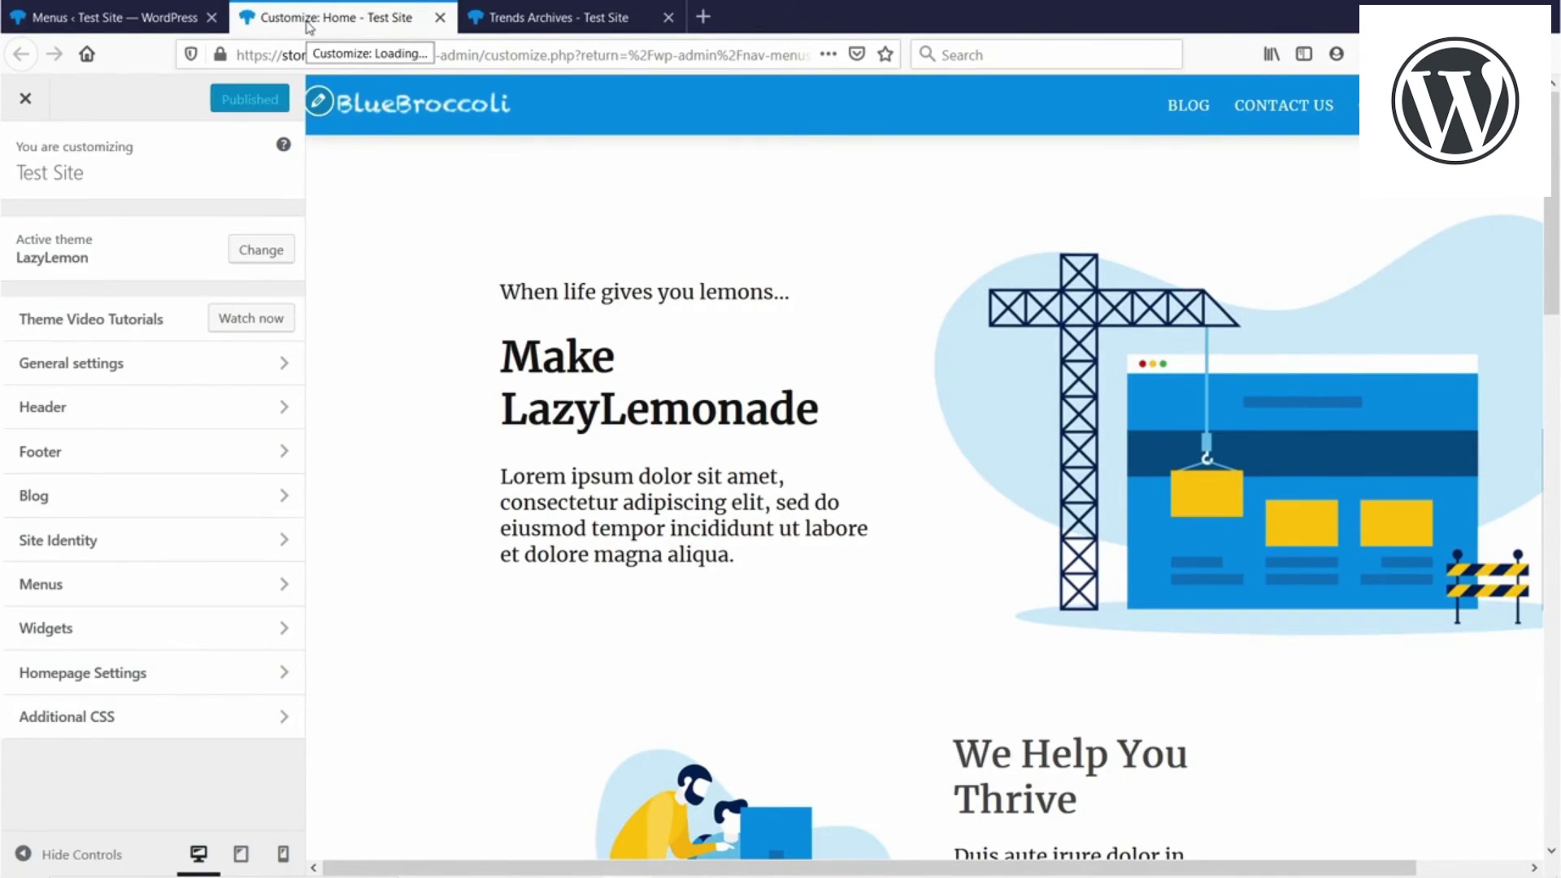
click(116, 17)
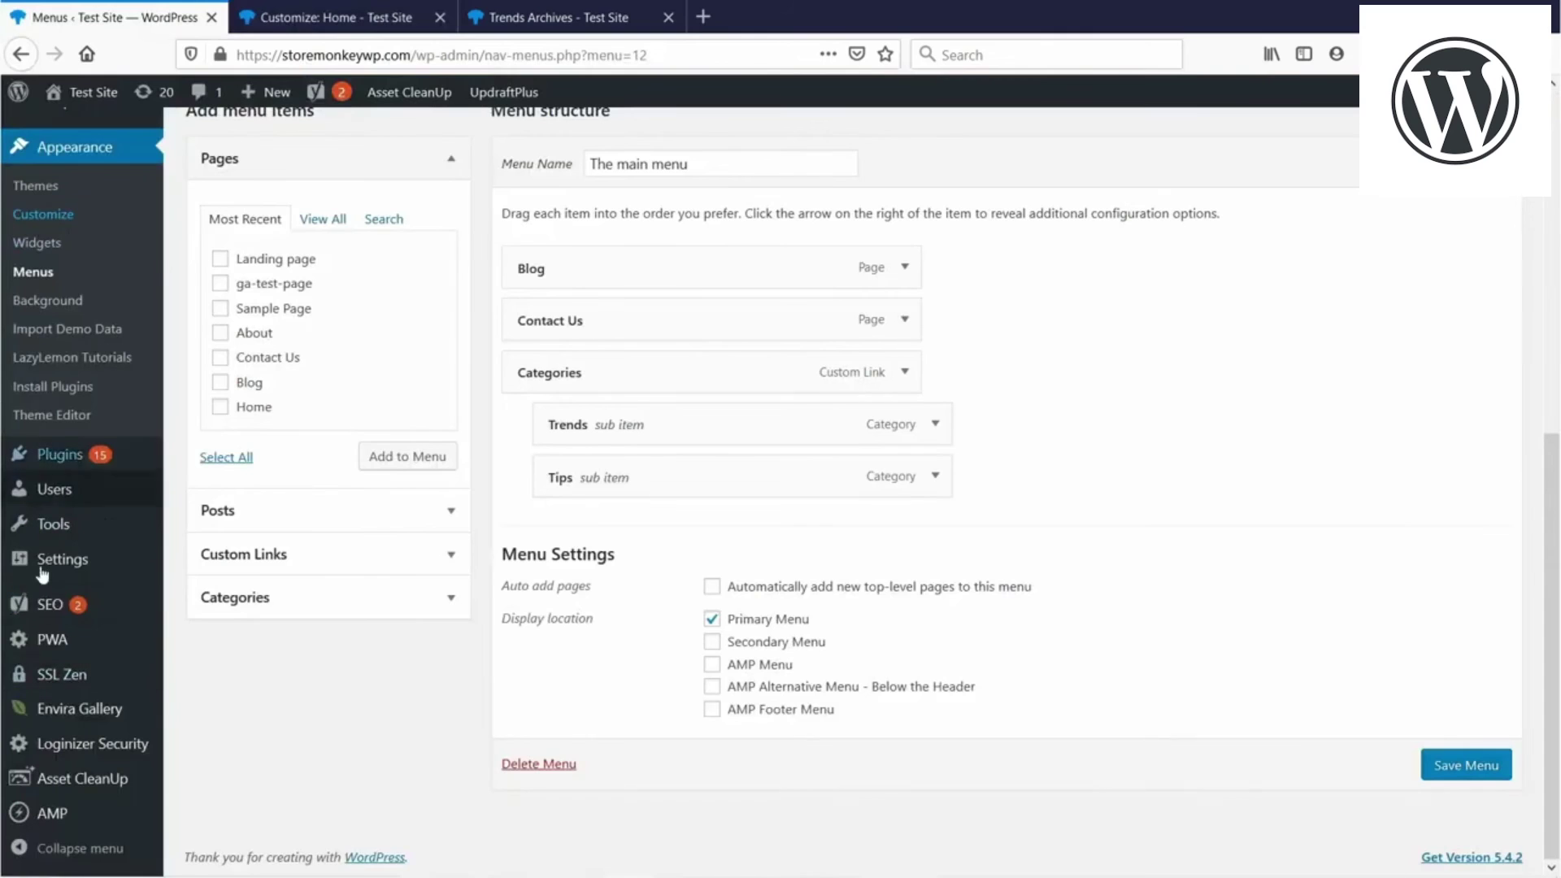
mouse_move(50, 604)
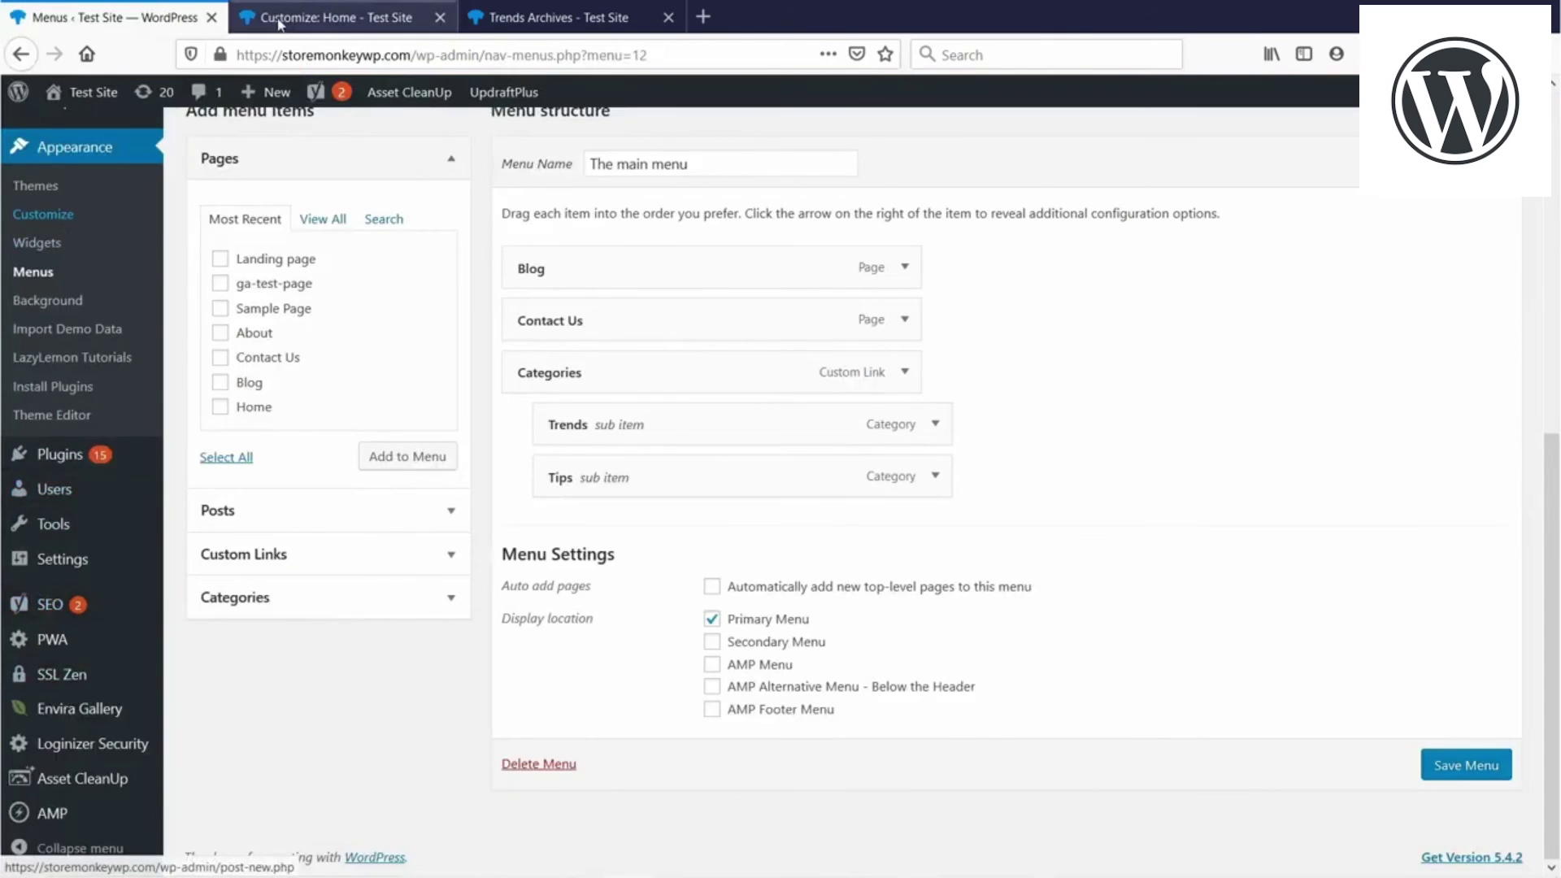
click(281, 17)
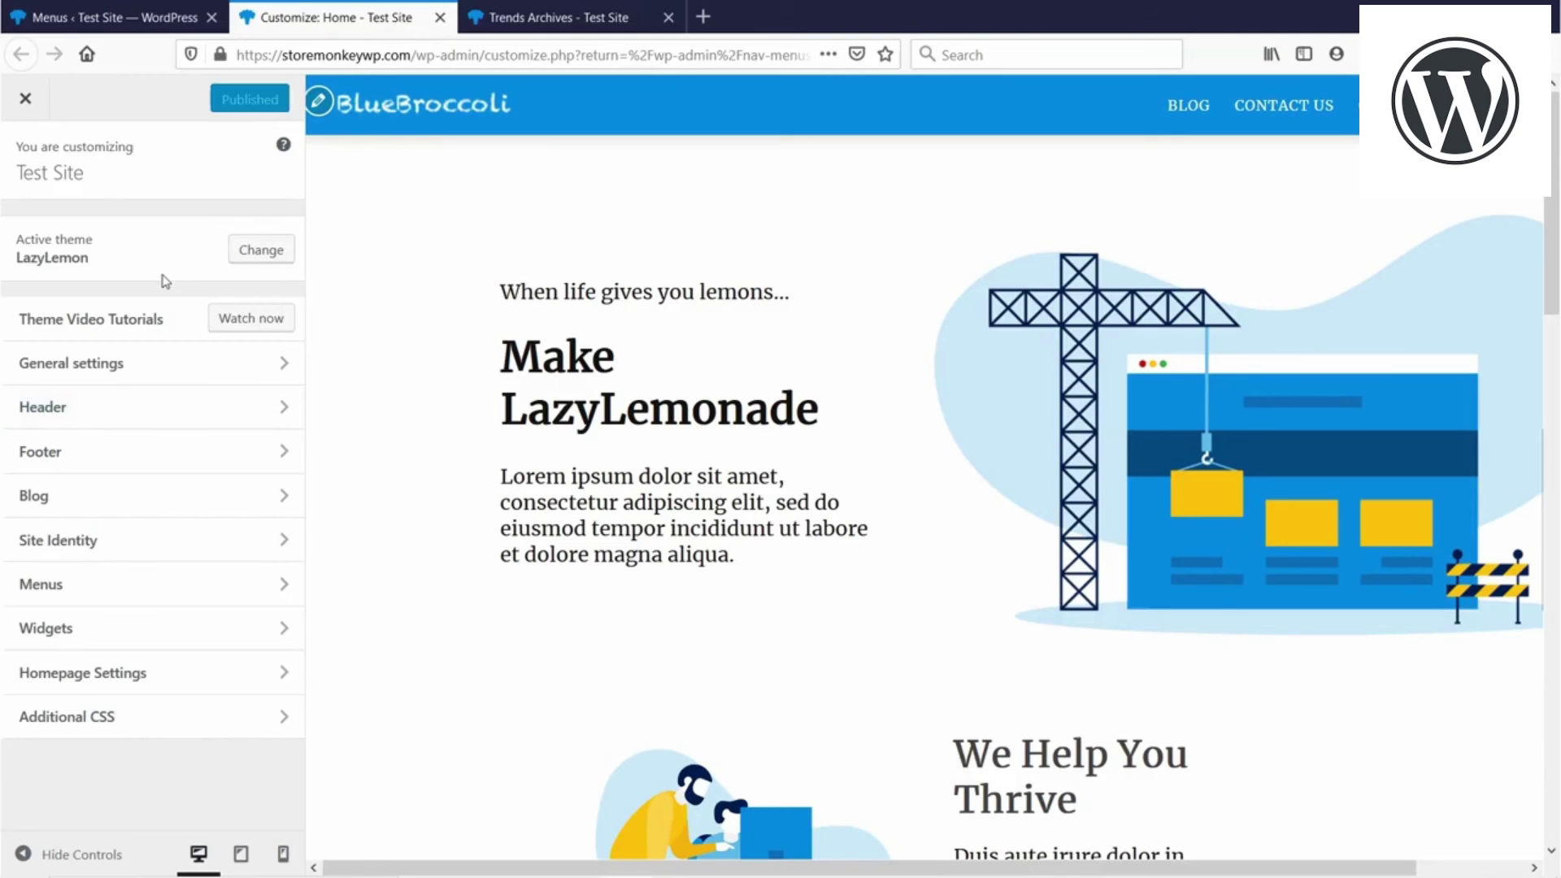
Step: Try the Menu1 | Logo | Menu2 header style, then settle on Logo on top - menu below
click(118, 415)
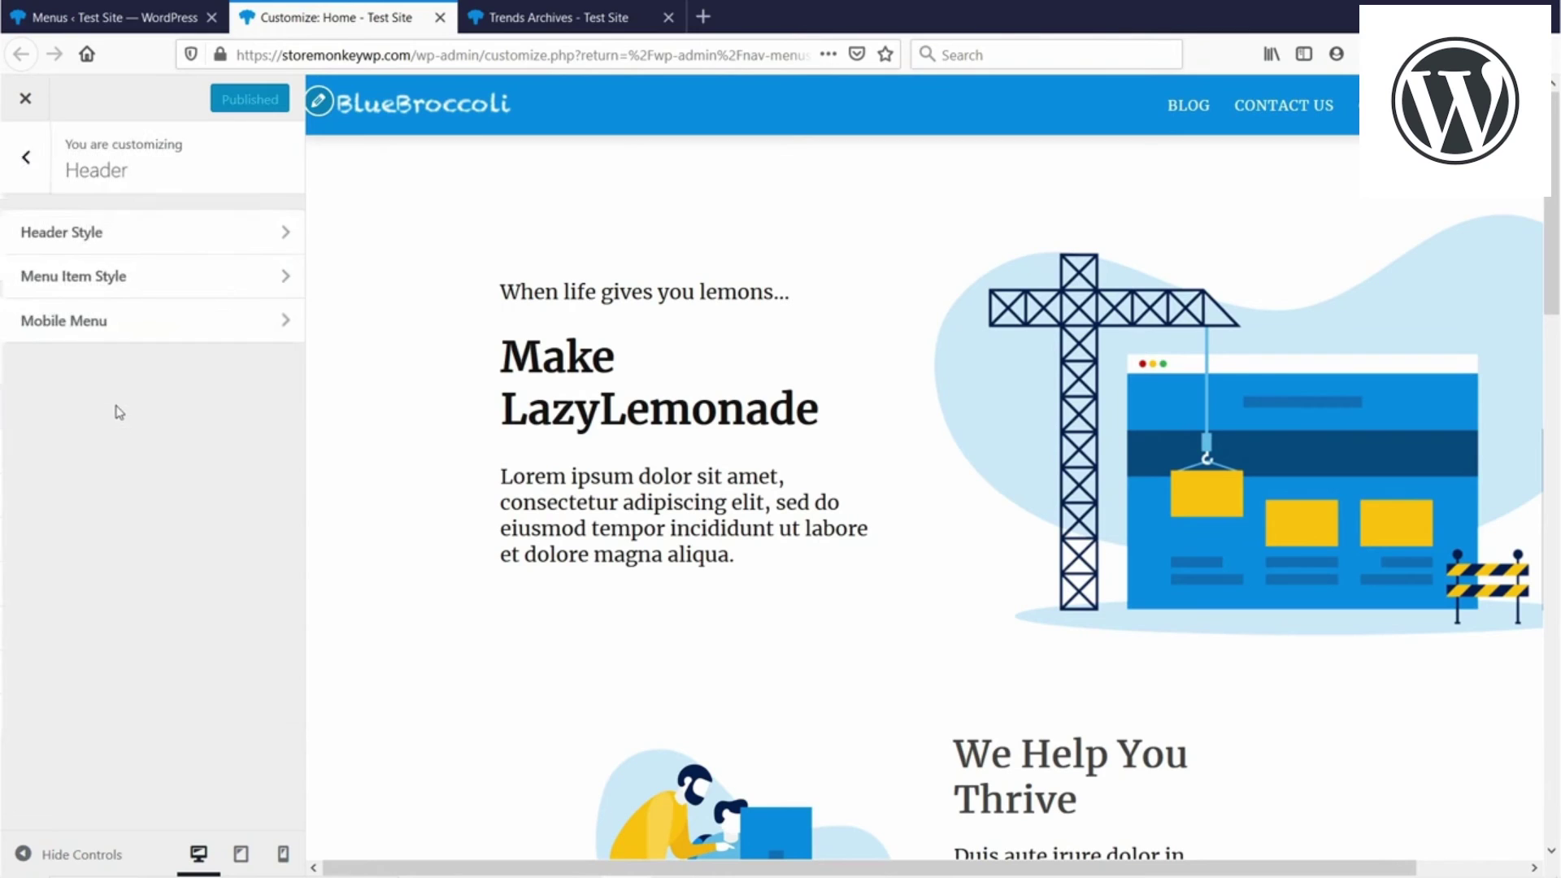
click(99, 250)
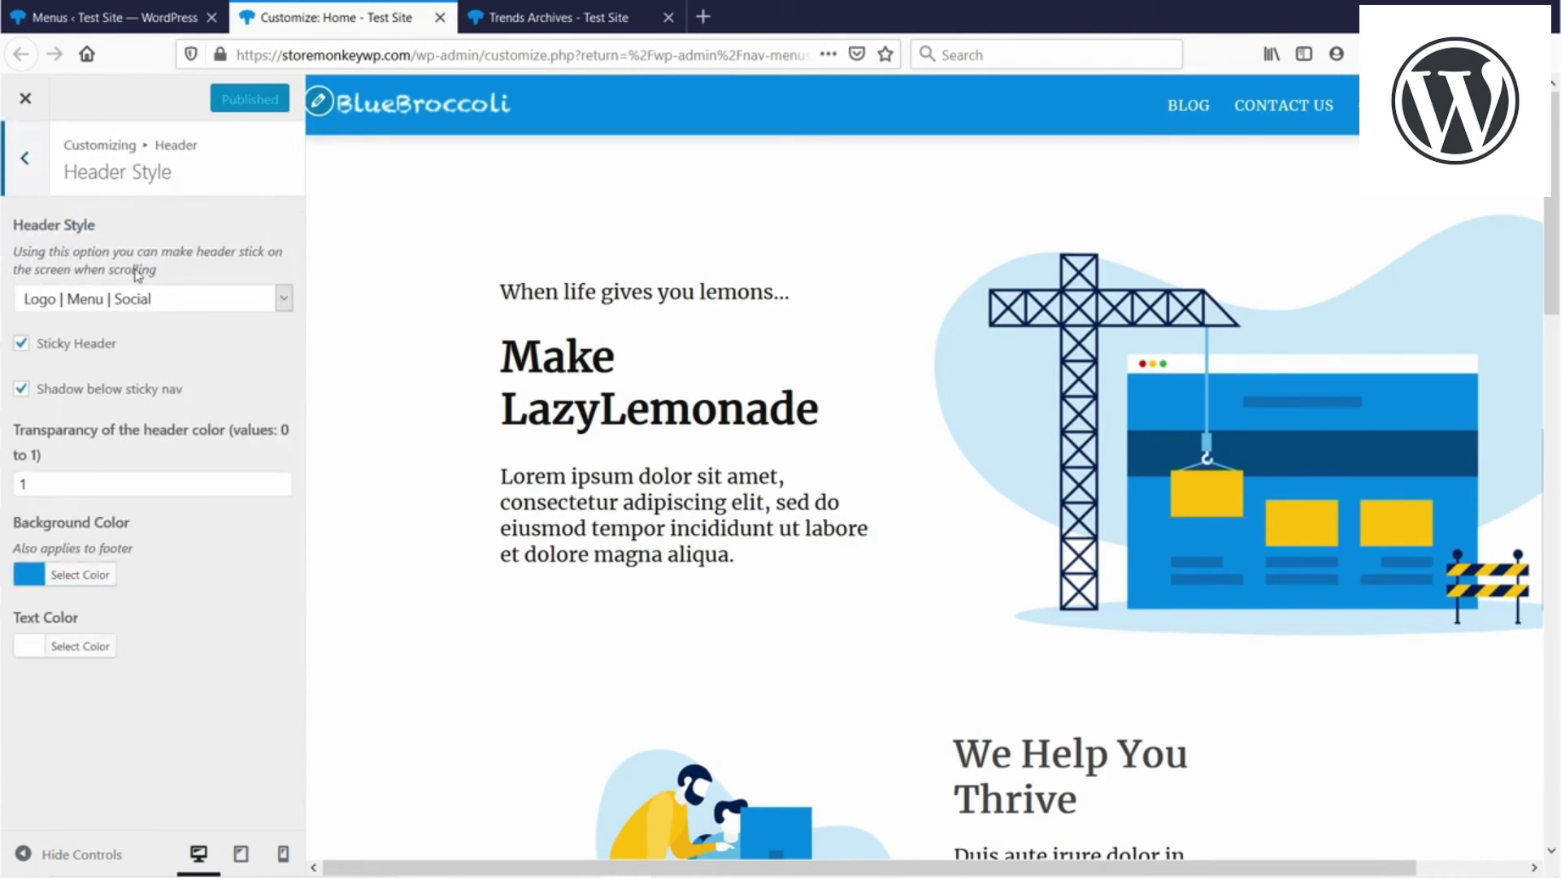
click(92, 305)
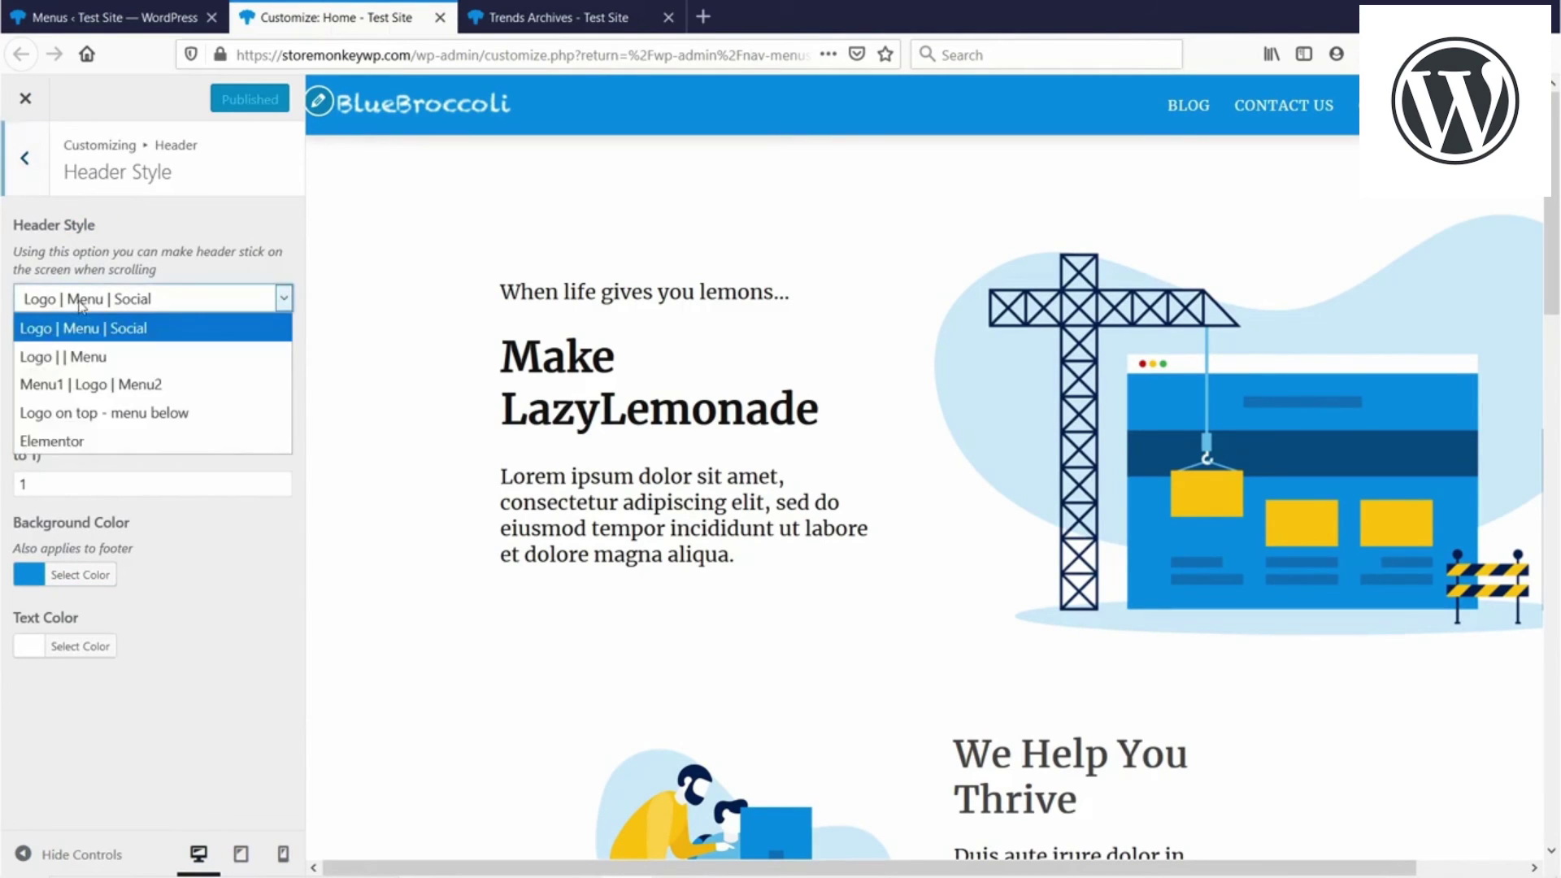
click(104, 384)
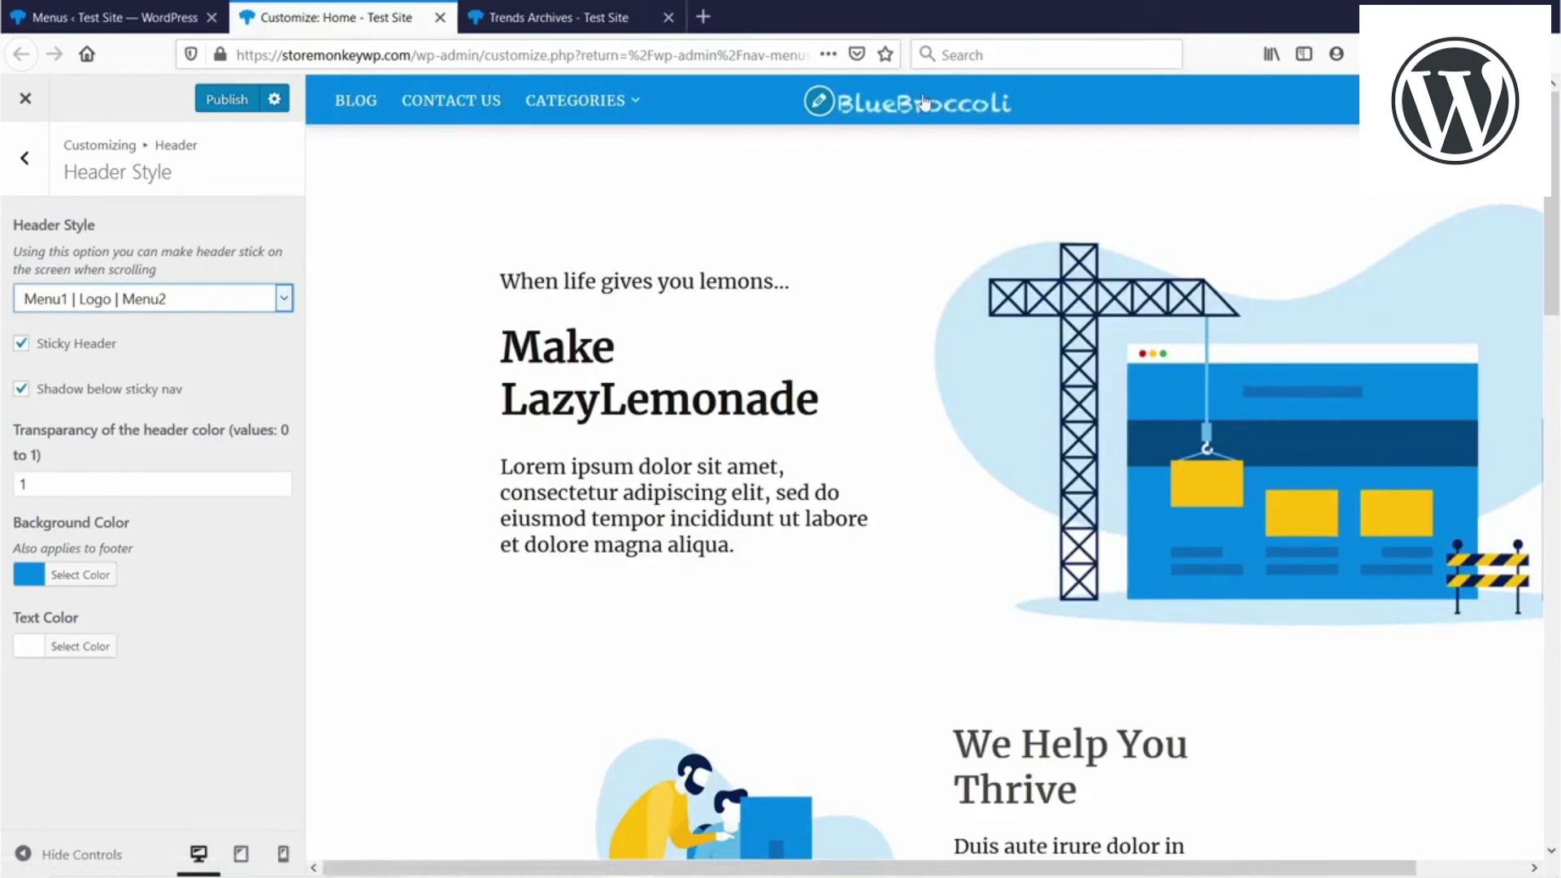
click(226, 299)
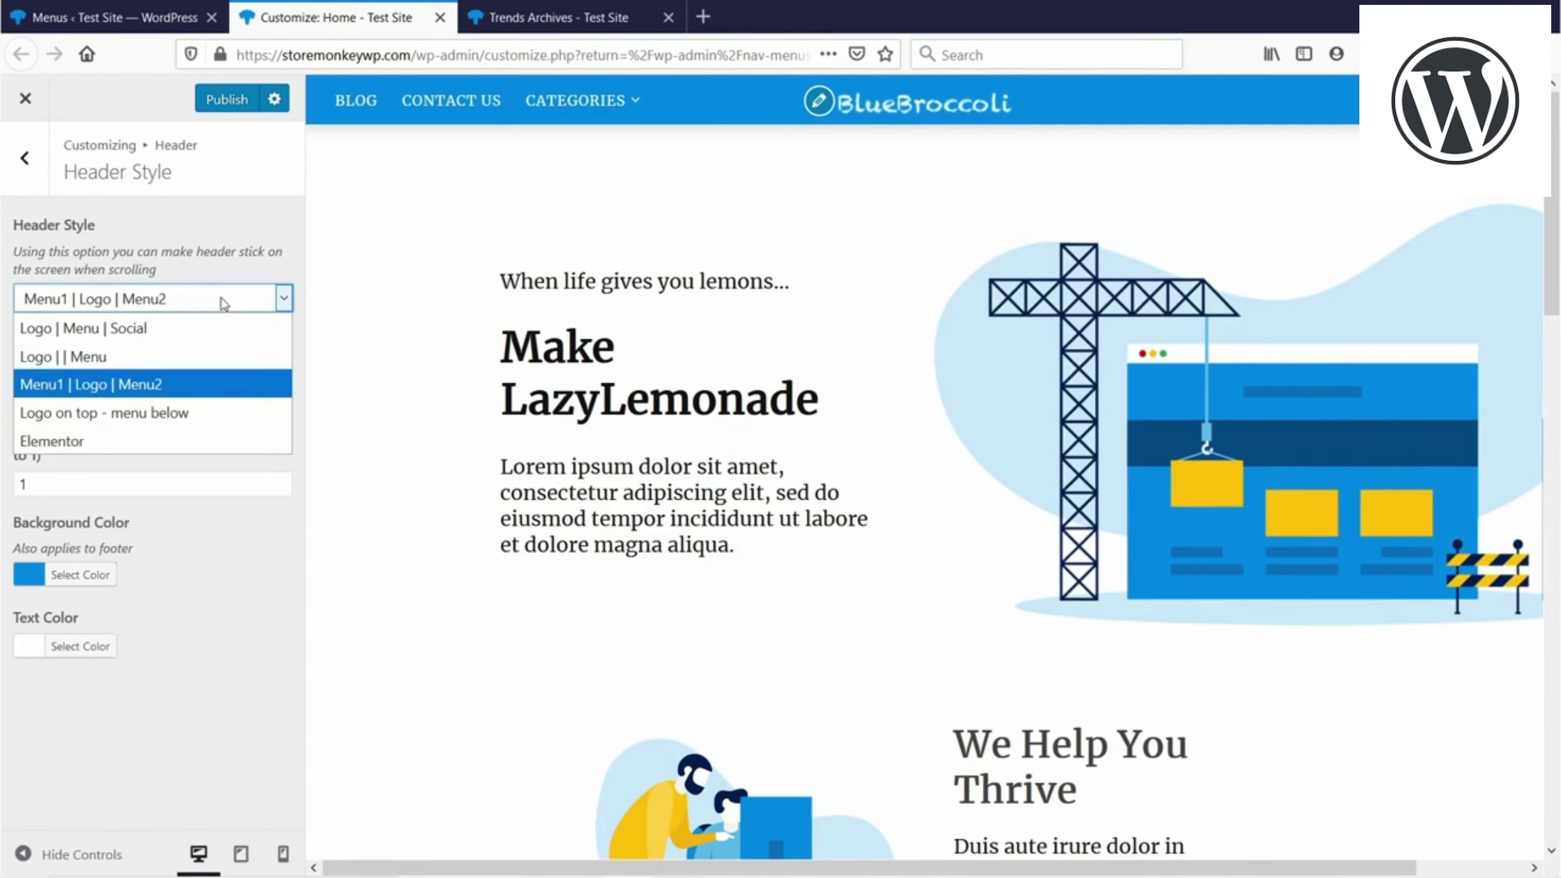
click(127, 413)
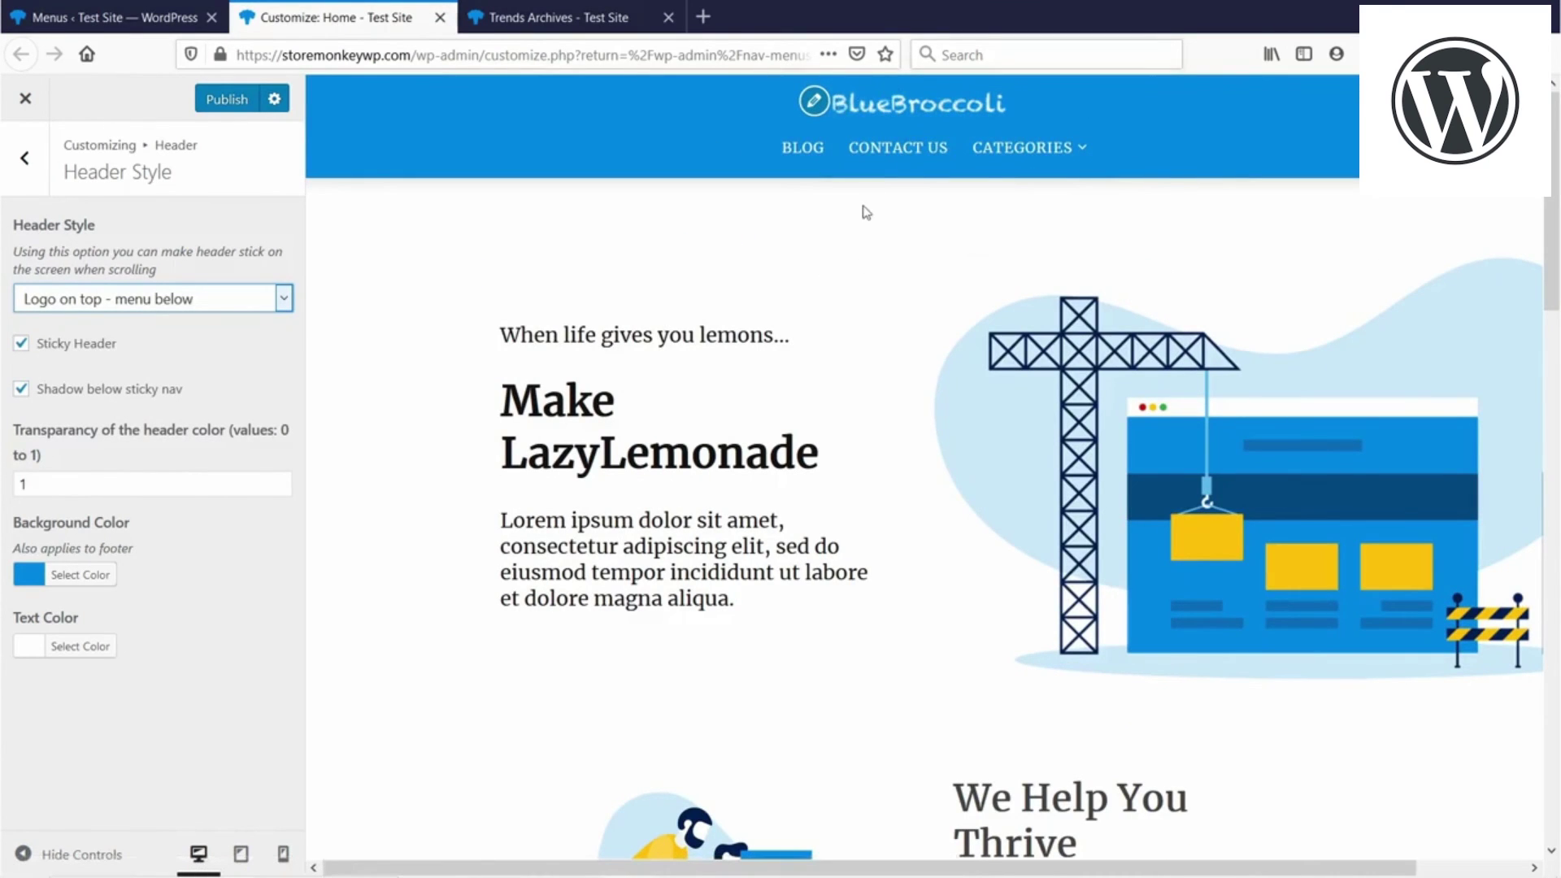
scroll(495, 304, down, 5)
scroll(540, 280, up, 5)
scroll(576, 171, down, 5)
scroll(569, 227, up, 5)
click(21, 343)
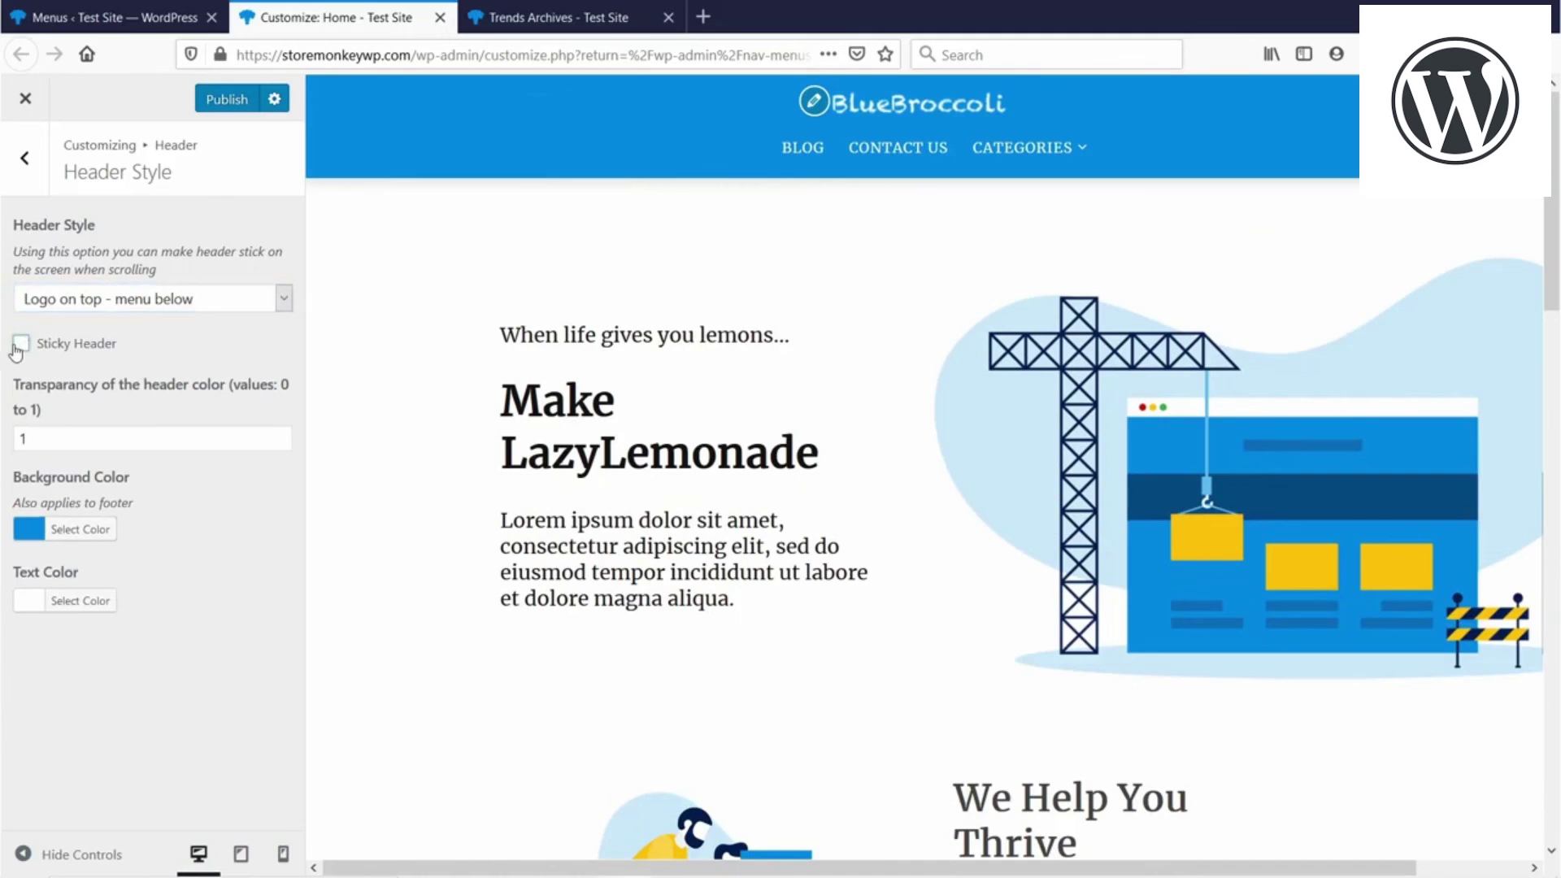
scroll(579, 327, down, 3)
scroll(565, 261, up, 2)
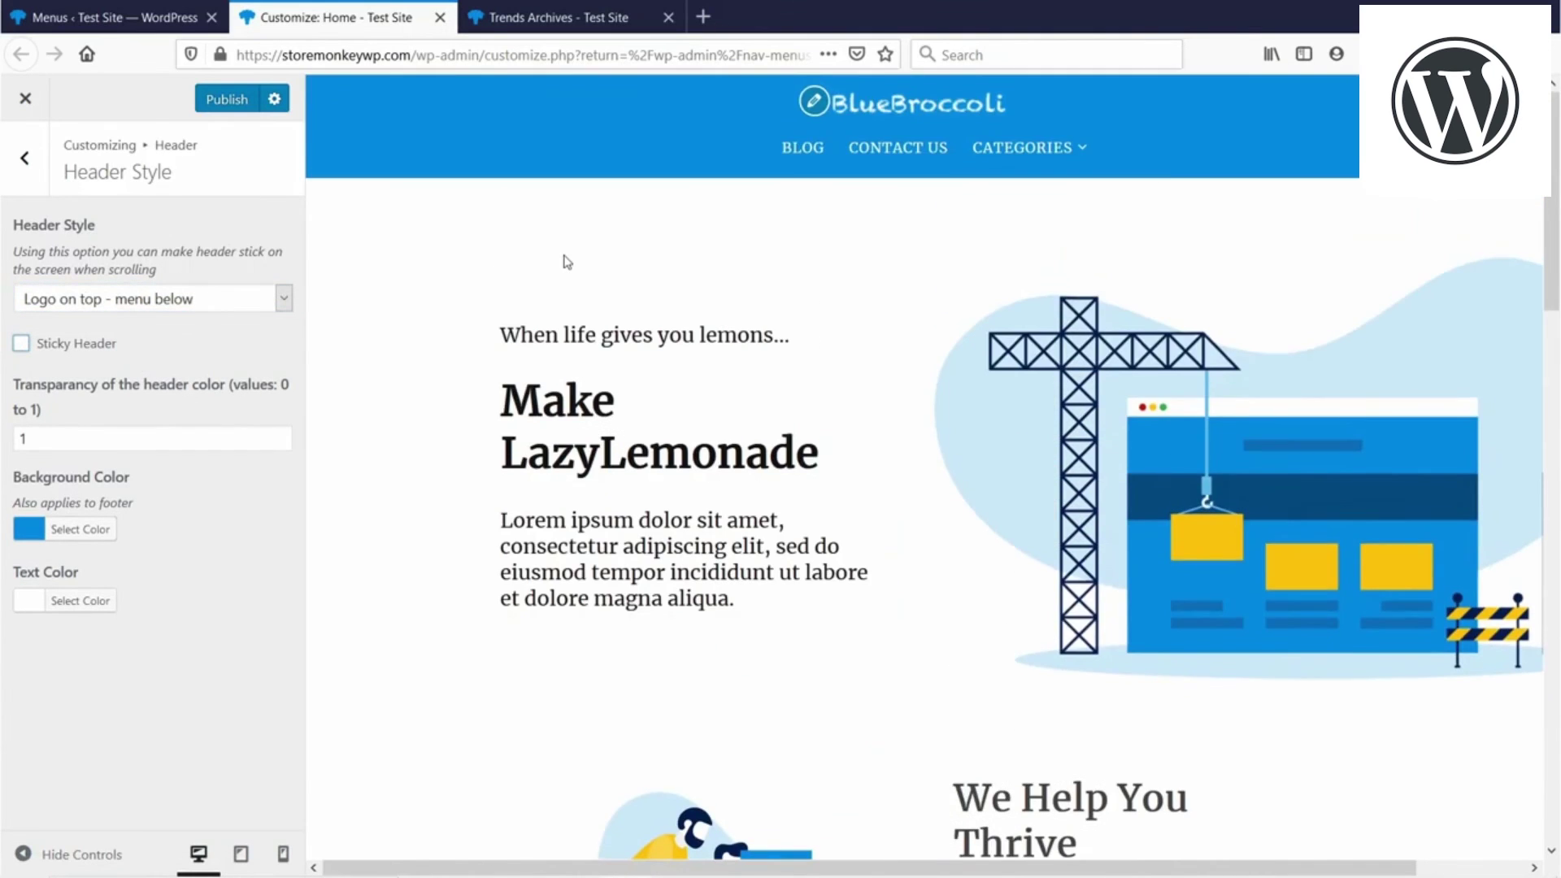
scroll(638, 84, down, 5)
scroll(694, 299, down, 1)
scroll(694, 299, down, 1)
scroll(703, 290, up, 6)
click(21, 343)
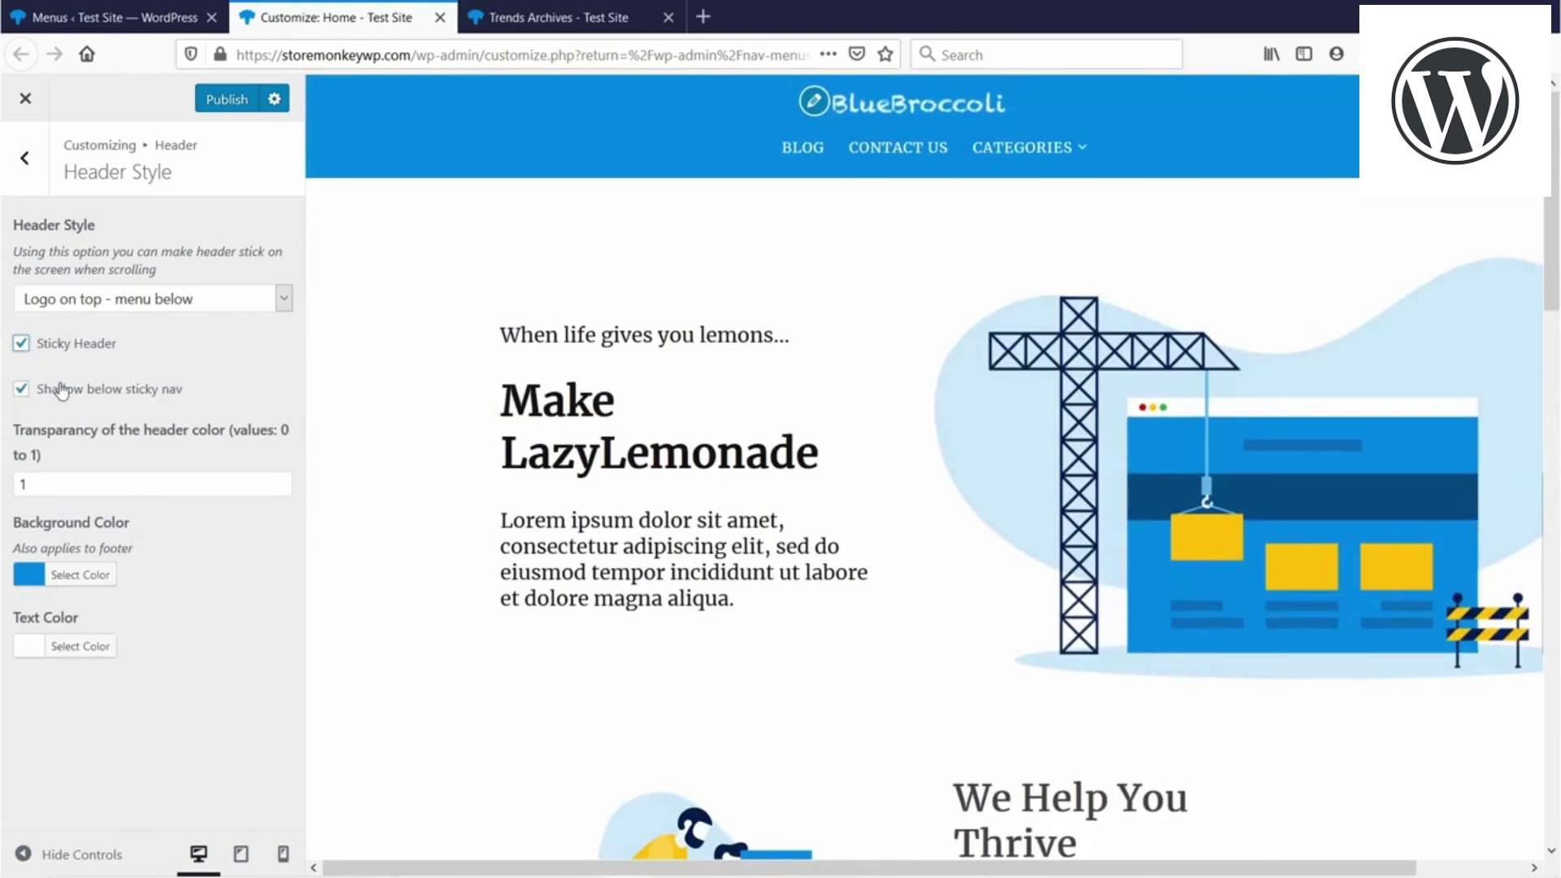
drag(32, 483, 10, 484)
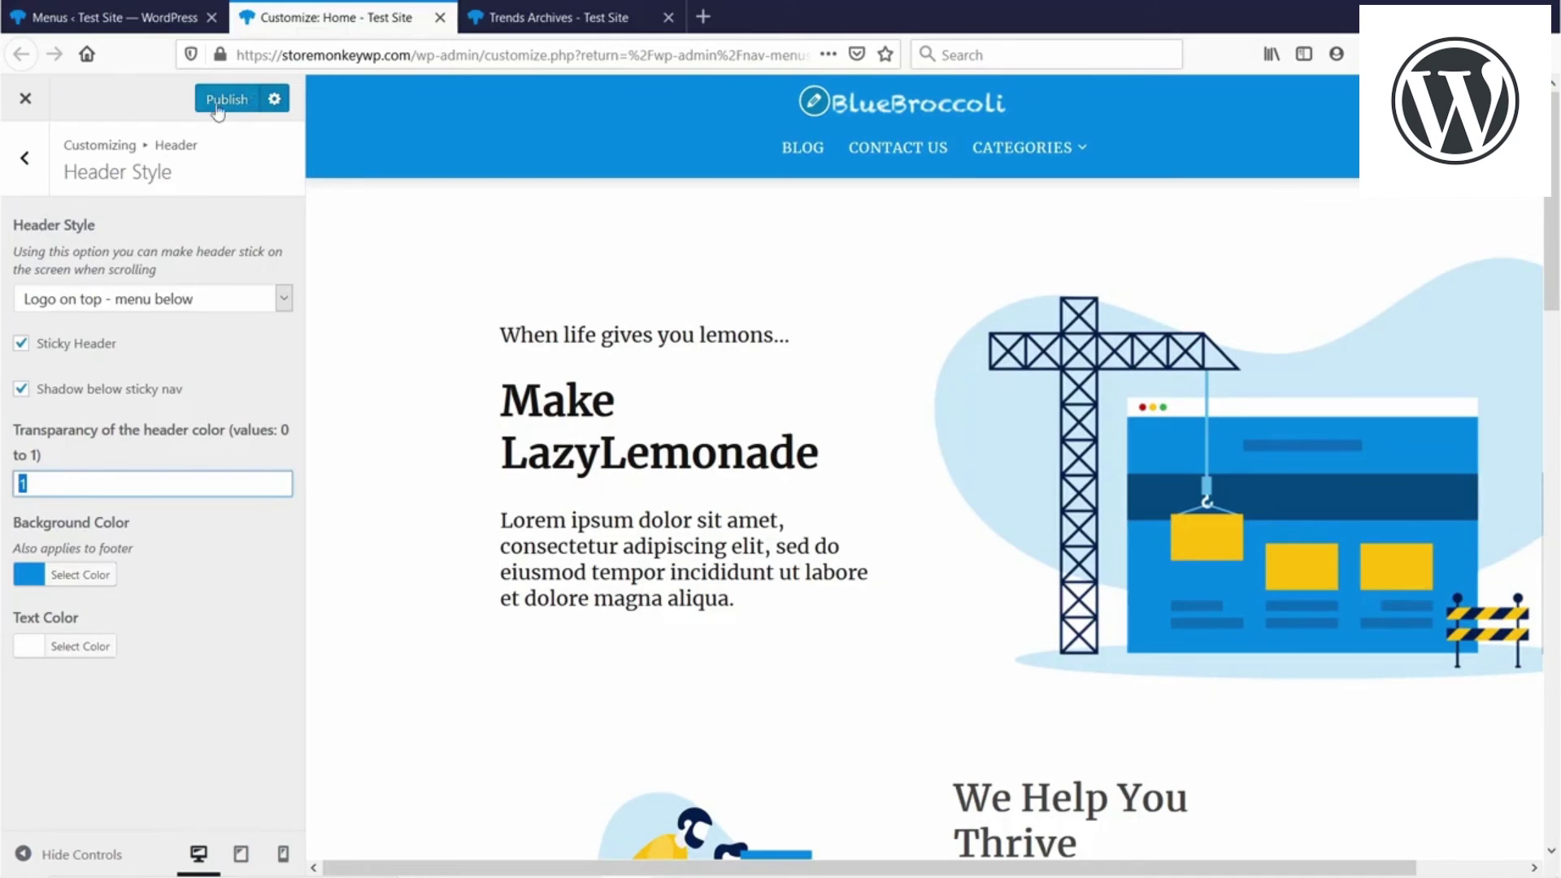
click(178, 299)
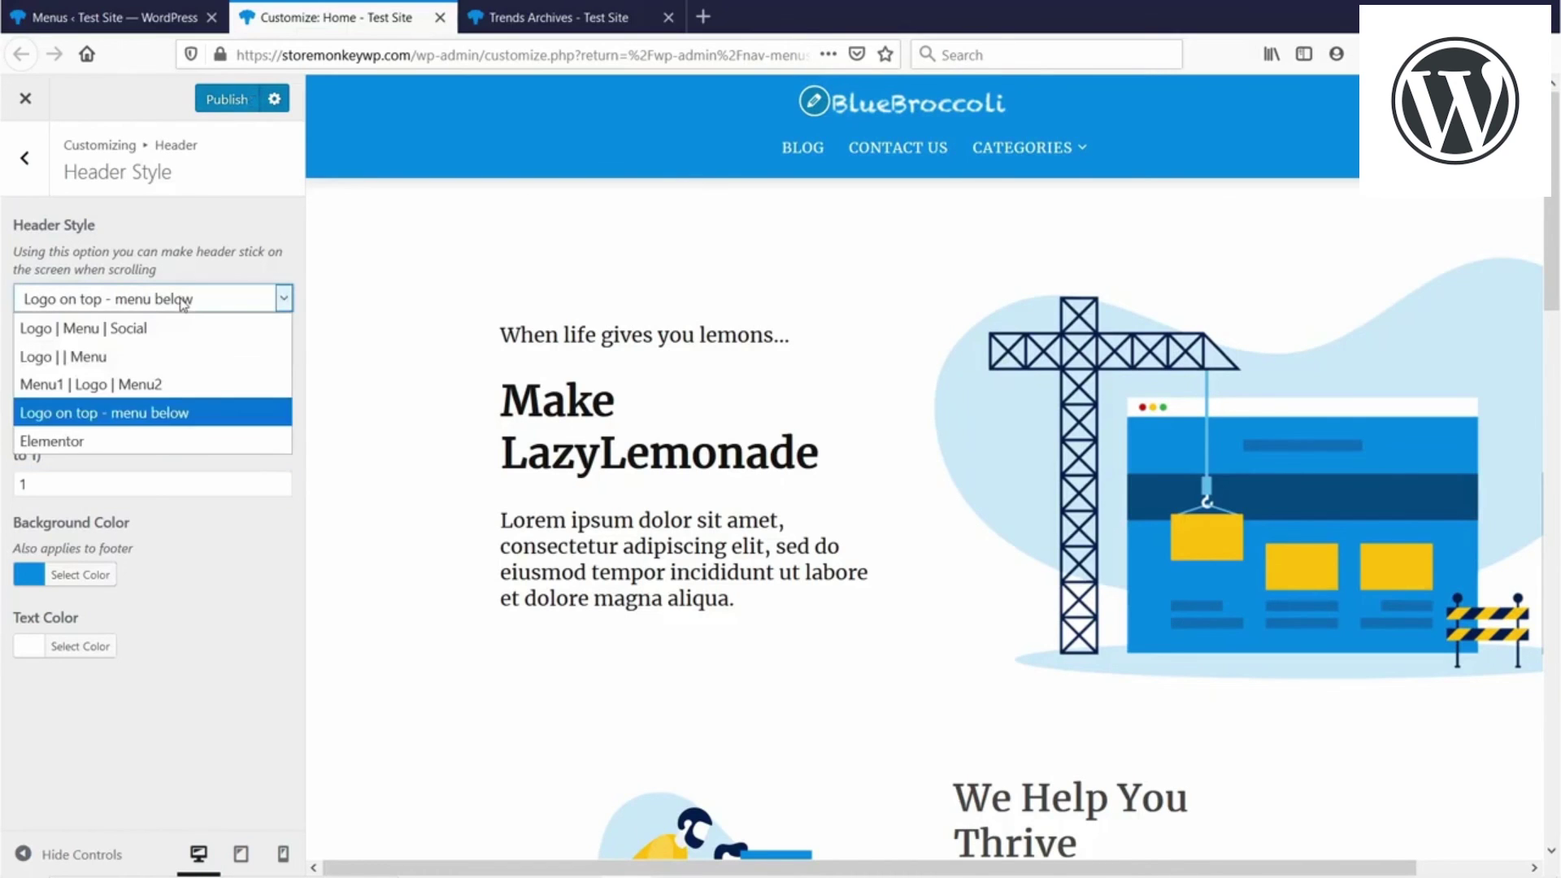
Step: Switch the header style to Logo | Menu | Social and publish the Customizer changes
click(184, 325)
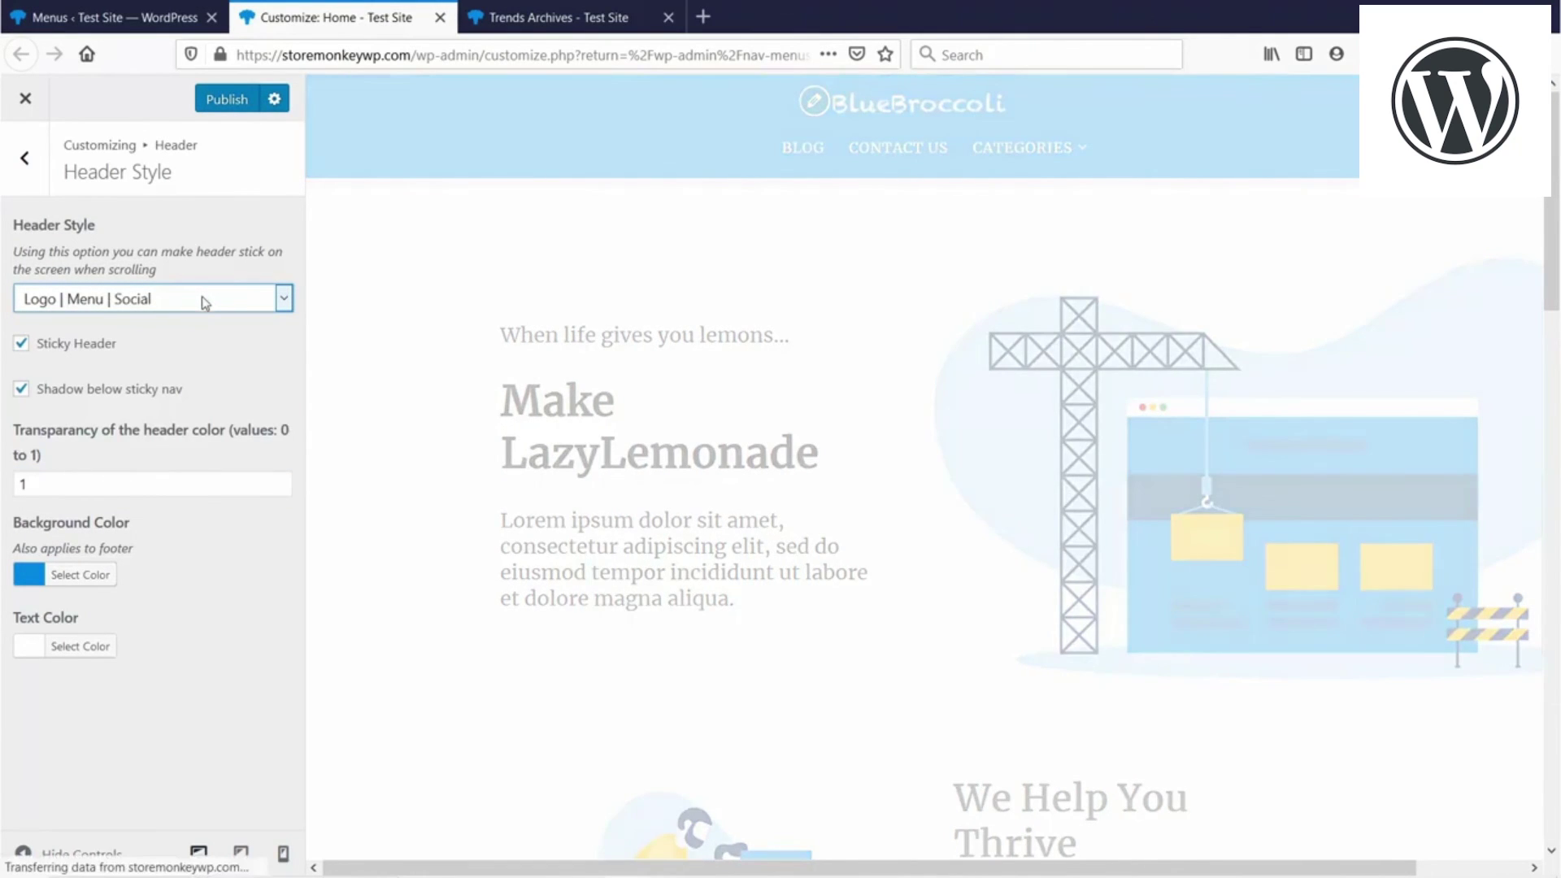
click(216, 107)
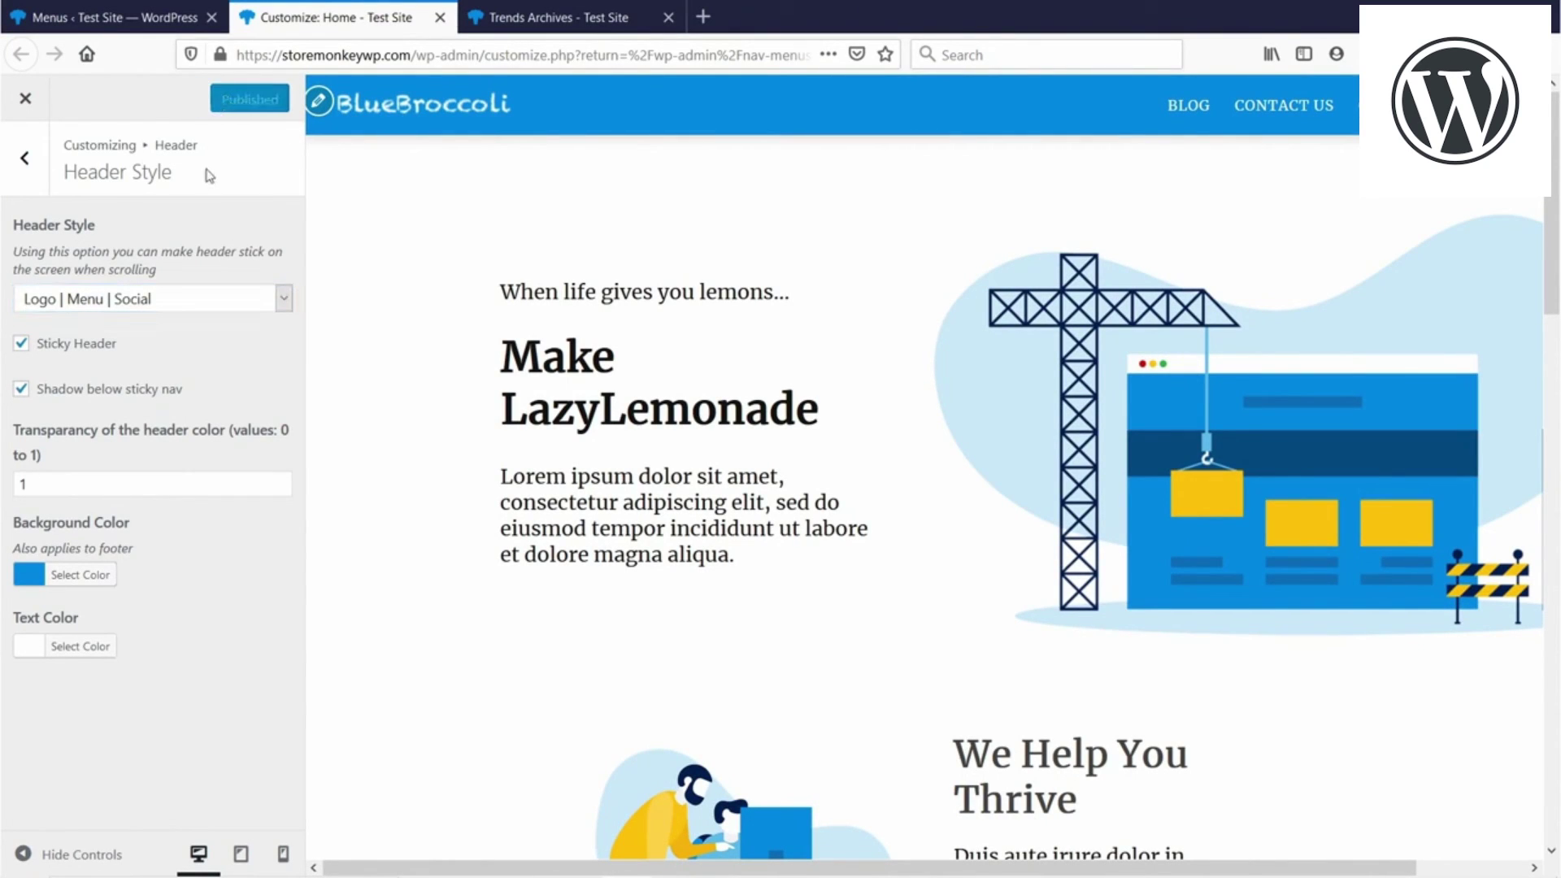